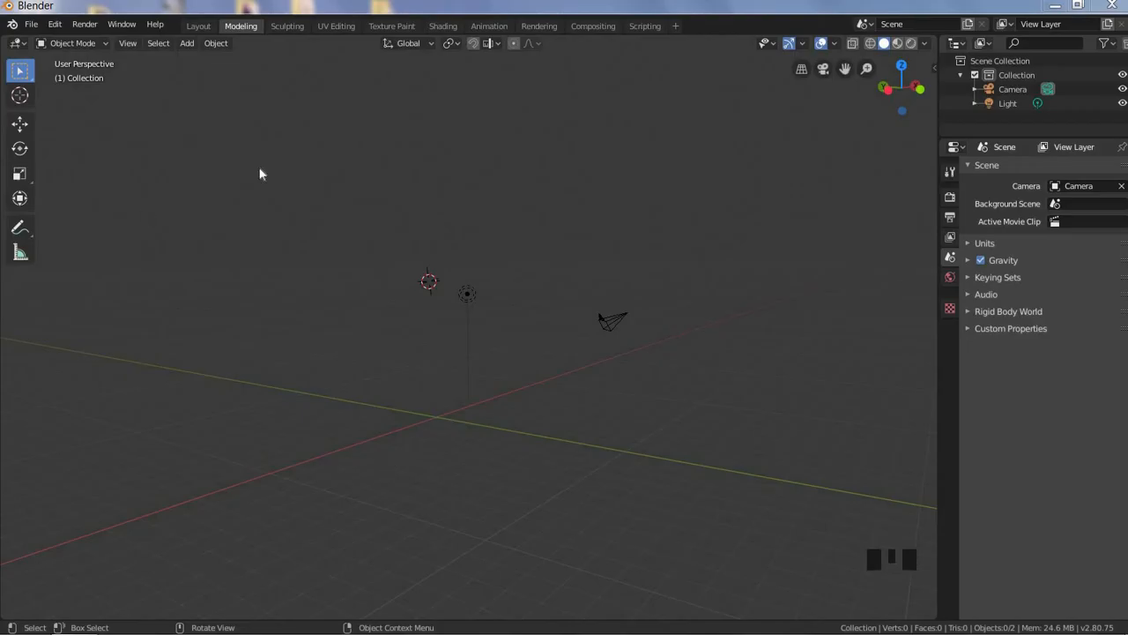
# Add a cube mesh to the scene and move it down onto the grid
pyautogui.moveTo(462, 465); pyautogui.dragTo(507, 534, button='middle')
pyautogui.hotkey('shift', 'a')
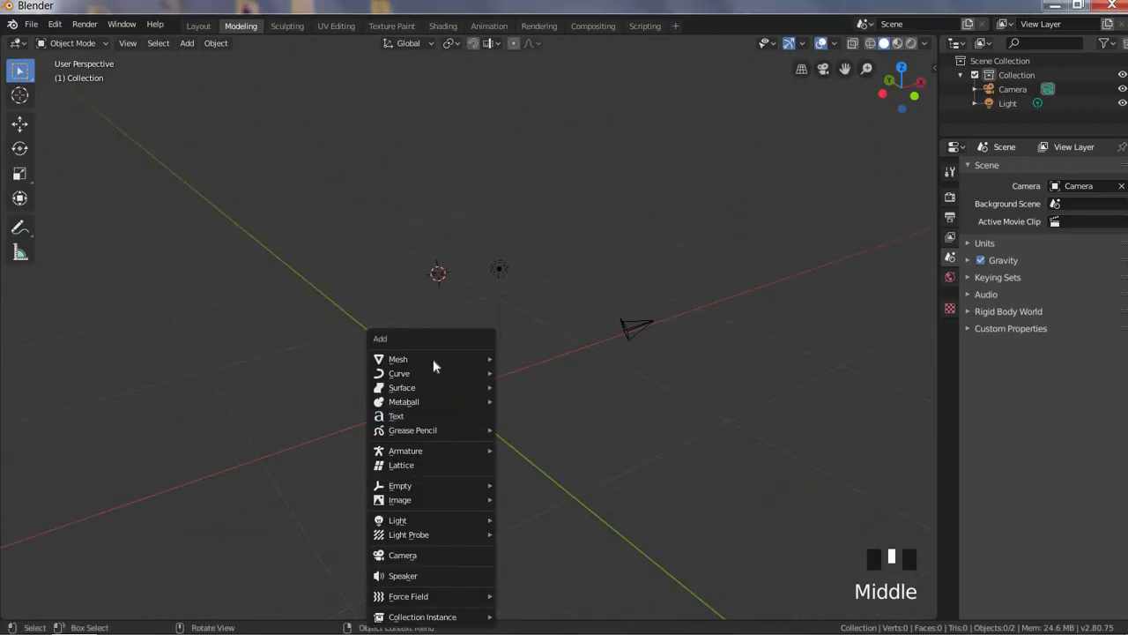
pyautogui.moveTo(432, 358)
pyautogui.click(524, 373)
pyautogui.moveTo(523, 413); pyautogui.dragTo(479, 320, button='middle')
pyautogui.press('g')
pyautogui.click(489, 432)
# Scale the whole cube uniformly
pyautogui.scroll(2, 486, 445)
pyautogui.keyDown('shift'); pyautogui.moveTo(481, 454); pyautogui.dragTo(479, 376, button='middle'); pyautogui.keyUp('shift')
pyautogui.press('s')
pyautogui.click(508, 357)
pyautogui.scroll(-2, 485, 345)
pyautogui.moveTo(421, 315); pyautogui.dragTo(406, 315, button='middle')
pyautogui.scroll(2, 458, 343)
# Enter Edit Mode and extrude the cube's top face upward by roughly the cube's own height
pyautogui.press('Tab')
pyautogui.press('i')
pyautogui.rightClick(622, 270)
pyautogui.click(20, 126)
pyautogui.click(472, 271)
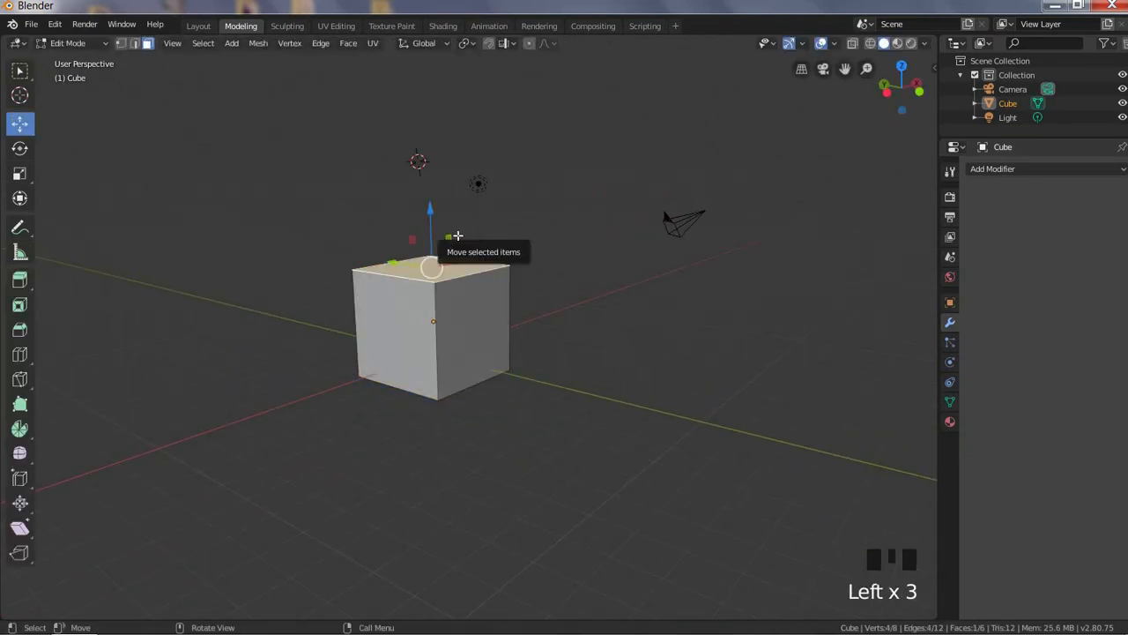
pyautogui.press('e')
pyautogui.click(448, 141)
# Scale the extruded top face down uniformly to taper the upper block
pyautogui.press('i')
pyautogui.rightClick(614, 260)
pyautogui.moveTo(617, 259); pyautogui.dragTo(590, 223, button='middle')
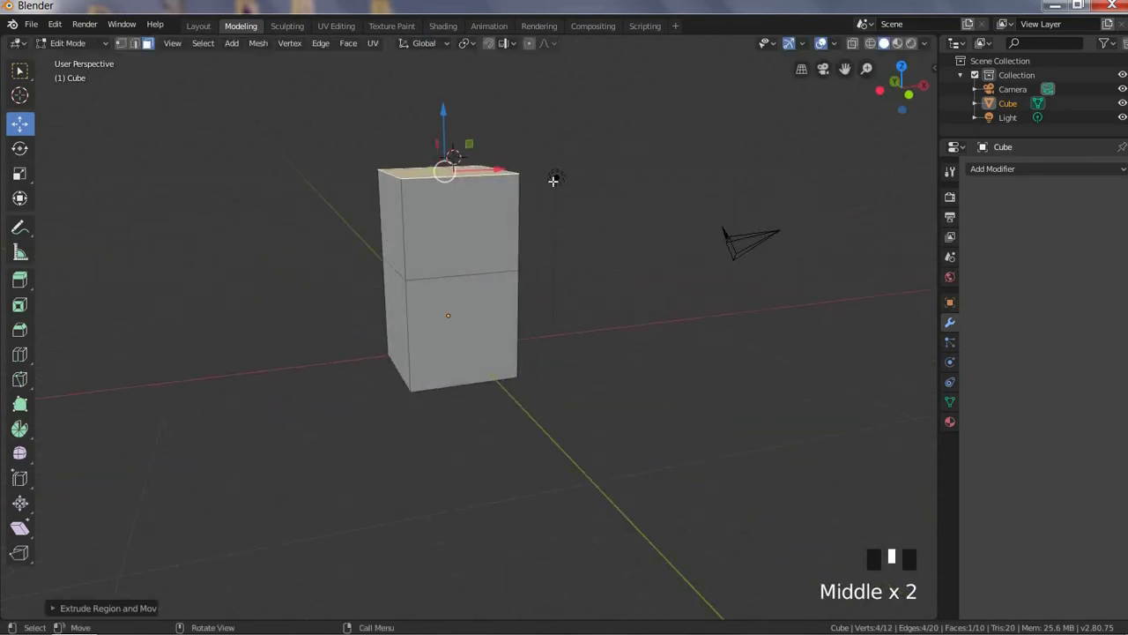
pyautogui.press('s')
pyautogui.click(529, 173)
# Scale the top face along the X axis into a narrow ridge to form a steep roof
pyautogui.moveTo(462, 352); pyautogui.dragTo(594, 345, button='middle')
pyautogui.scroll(1, 594, 345)
pyautogui.moveTo(434, 379); pyautogui.dragTo(380, 417, button='middle')
pyautogui.scroll(-1, 385, 405)
pyautogui.click(430, 250)
pyautogui.keyDown('shift'); pyautogui.moveTo(408, 262); pyautogui.dragTo(407, 183, button='middle'); pyautogui.keyUp('shift')
pyautogui.click(408, 183)
pyautogui.press('s')
pyautogui.press('x')
pyautogui.click(433, 175)
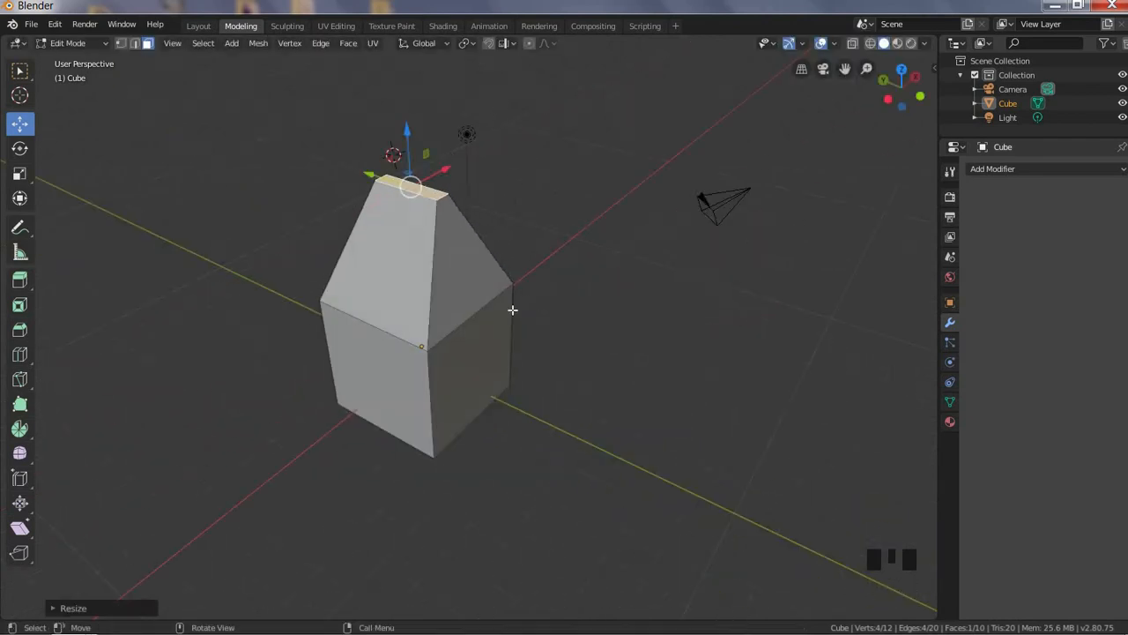
# Select the left roof slope and extrude it slightly outward to give it thickness
pyautogui.moveTo(519, 302); pyautogui.dragTo(465, 271, button='middle')
pyautogui.press('Tab')
pyautogui.press('Tab')
pyautogui.click(414, 256)
pyautogui.moveTo(589, 314); pyautogui.dragTo(556, 289, button='middle')
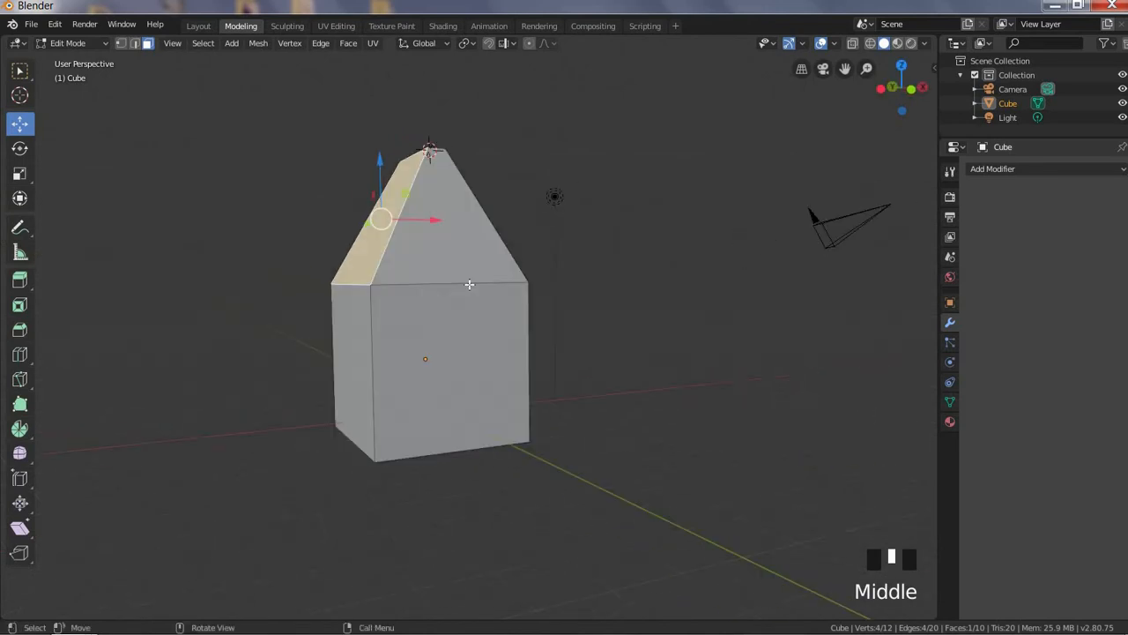
pyautogui.press('e')
pyautogui.click(463, 283)
# Extrude the opposite roof slope outward by about 0.15 m
pyautogui.moveTo(463, 283); pyautogui.dragTo(482, 207, button='middle')
pyautogui.click(502, 209)
pyautogui.press('e')
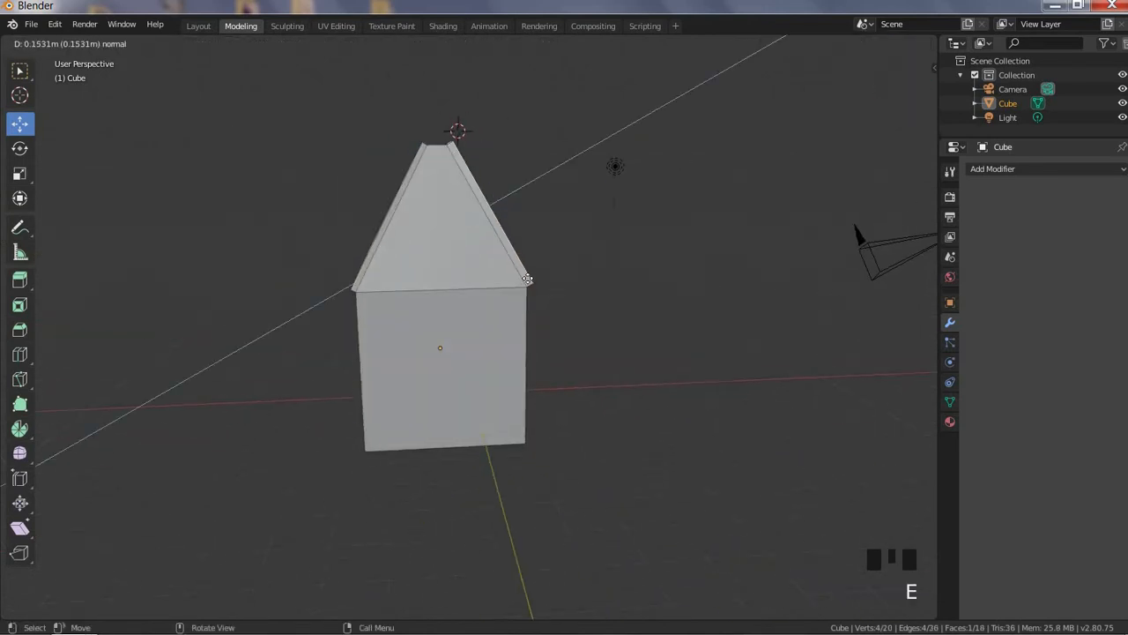
pyautogui.click(528, 278)
# Extrude the narrow ridge face on top of the roof slightly upward as a ridge cap
pyautogui.moveTo(527, 279); pyautogui.dragTo(564, 353, button='middle')
pyautogui.scroll(2, 541, 315)
pyautogui.moveTo(541, 315); pyautogui.dragTo(465, 384, button='middle')
pyautogui.click(426, 340)
pyautogui.moveTo(426, 339); pyautogui.dragTo(494, 352, button='middle')
pyautogui.press('e')
pyautogui.click(431, 353)
pyautogui.rightClick(432, 352)
pyautogui.click(445, 351)
pyautogui.rightClick(472, 350)
pyautogui.scroll(-3, 645, 405)
pyautogui.scroll(2, 571, 431)
pyautogui.click(493, 353)
# Add a horizontal loop cut around the house walls just below the roof edge
pyautogui.press('a')
pyautogui.hotkey('ctrl', 'r')
pyautogui.click(420, 438)
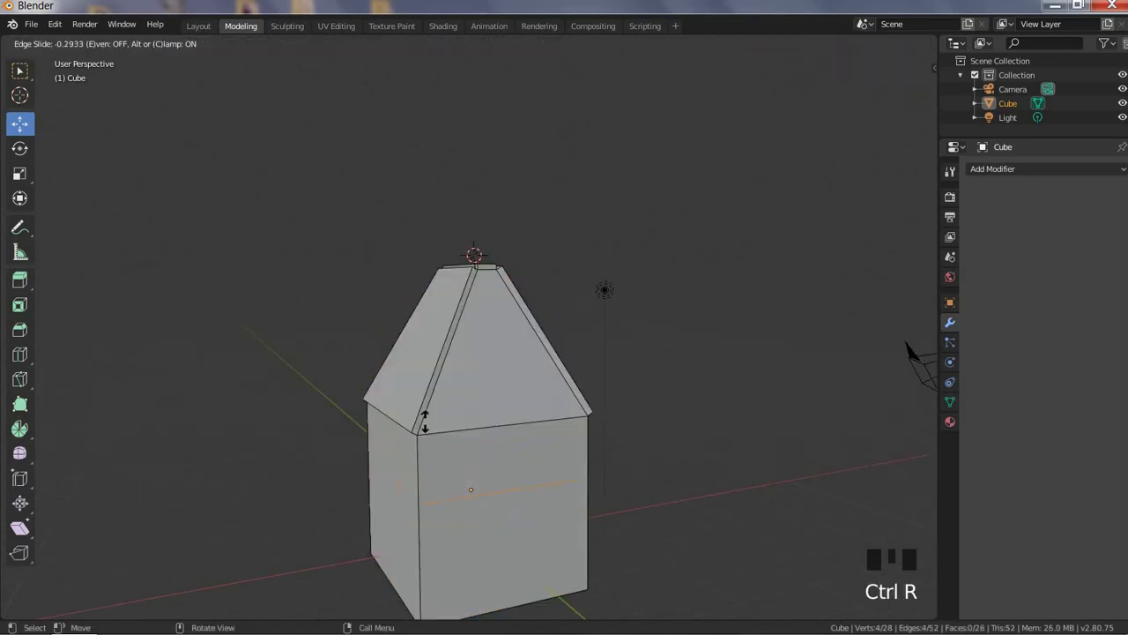
pyautogui.click(432, 359)
pyautogui.click(590, 411)
pyautogui.keyDown('shift'); pyautogui.moveTo(634, 433); pyautogui.dragTo(635, 408, button='middle'); pyautogui.keyUp('shift')
pyautogui.scroll(2, 635, 408)
pyautogui.moveTo(517, 335)
pyautogui.mouseDown(button='middle')
pyautogui.moveTo(621, 396)
pyautogui.moveTo(728, 358)
pyautogui.moveTo(740, 222)
pyautogui.moveTo(517, 331)
pyautogui.mouseUp(button='middle')
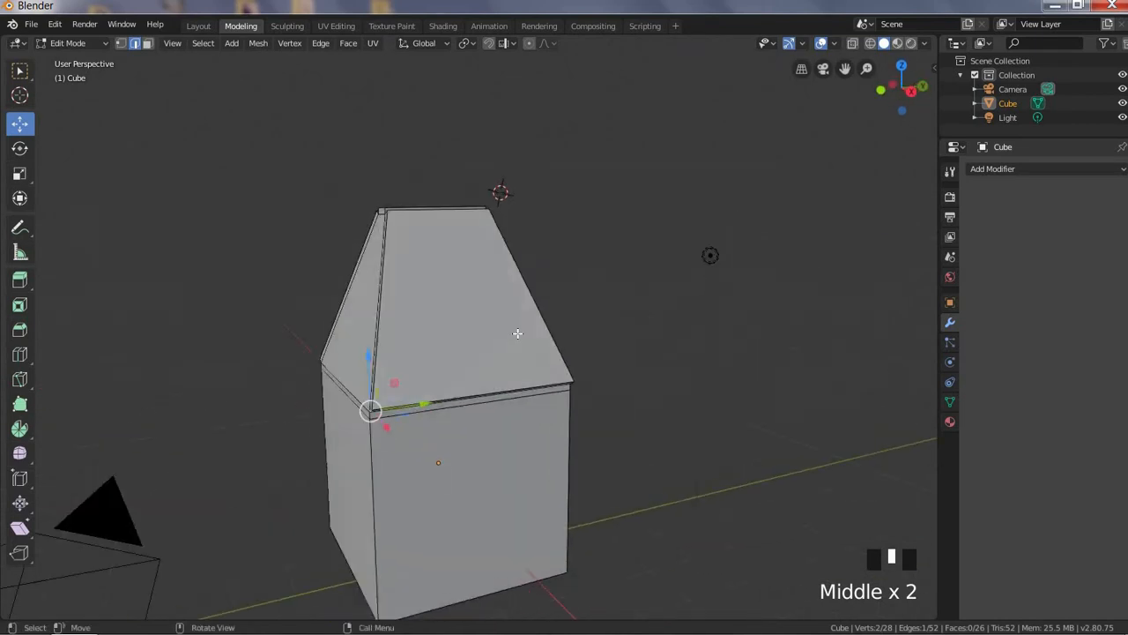
# Add a horizontal loop cut across the middle of the roof and a vertical one down the center of the side slope and wall
pyautogui.press('a')
pyautogui.hotkey('ctrl', 'r')
pyautogui.click(403, 306)
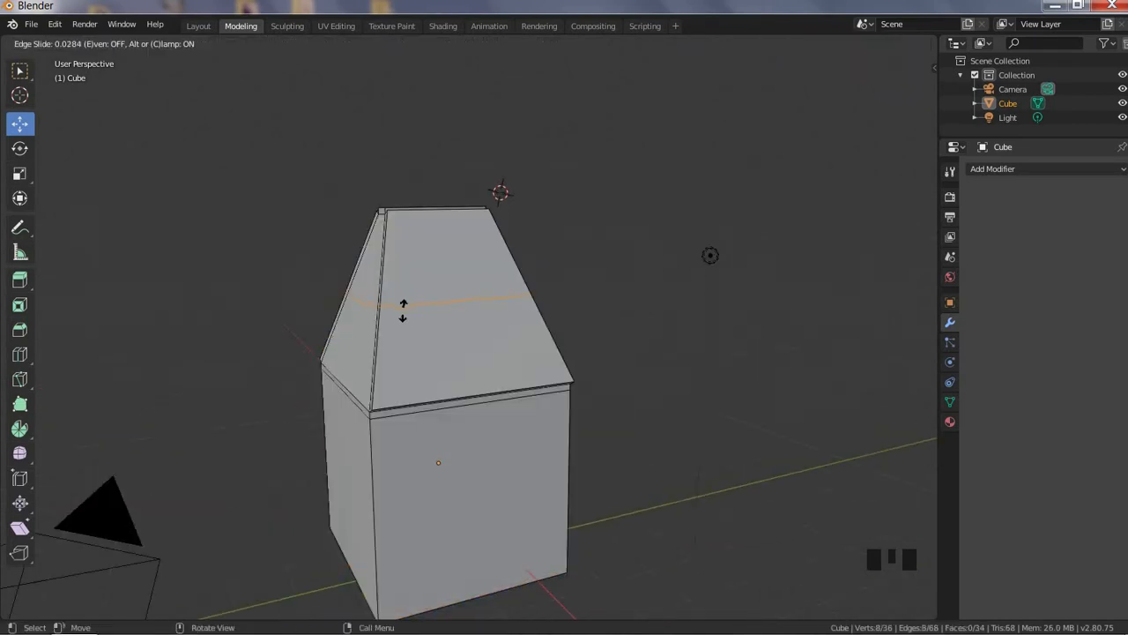
pyautogui.click(399, 329)
pyautogui.press('a')
pyautogui.hotkey('ctrl', 'r')
pyautogui.click(403, 328)
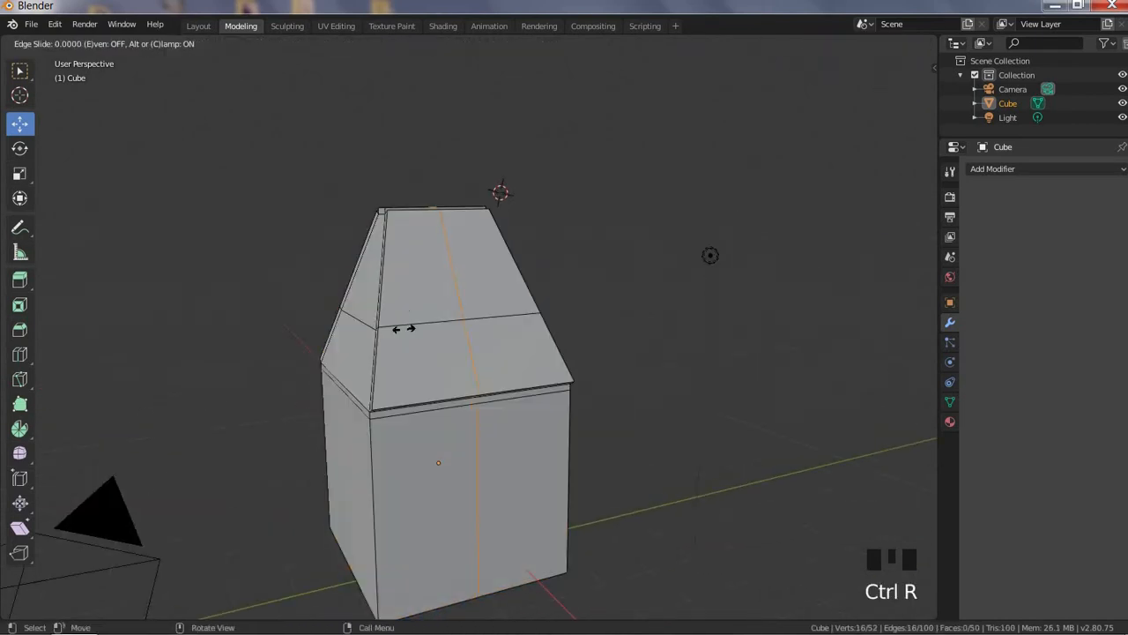
pyautogui.click(418, 347)
# Add another horizontal loop cut across the roof, midway between the existing cut and the ridge
pyautogui.moveTo(390, 420); pyautogui.dragTo(548, 443, button='middle')
pyautogui.moveTo(498, 348); pyautogui.dragTo(468, 308, button='middle')
pyautogui.hotkey('ctrl', 'a')
pyautogui.rightClick(467, 309)
pyautogui.press('a')
pyautogui.hotkey('ctrl', 'r')
pyautogui.click(385, 274)
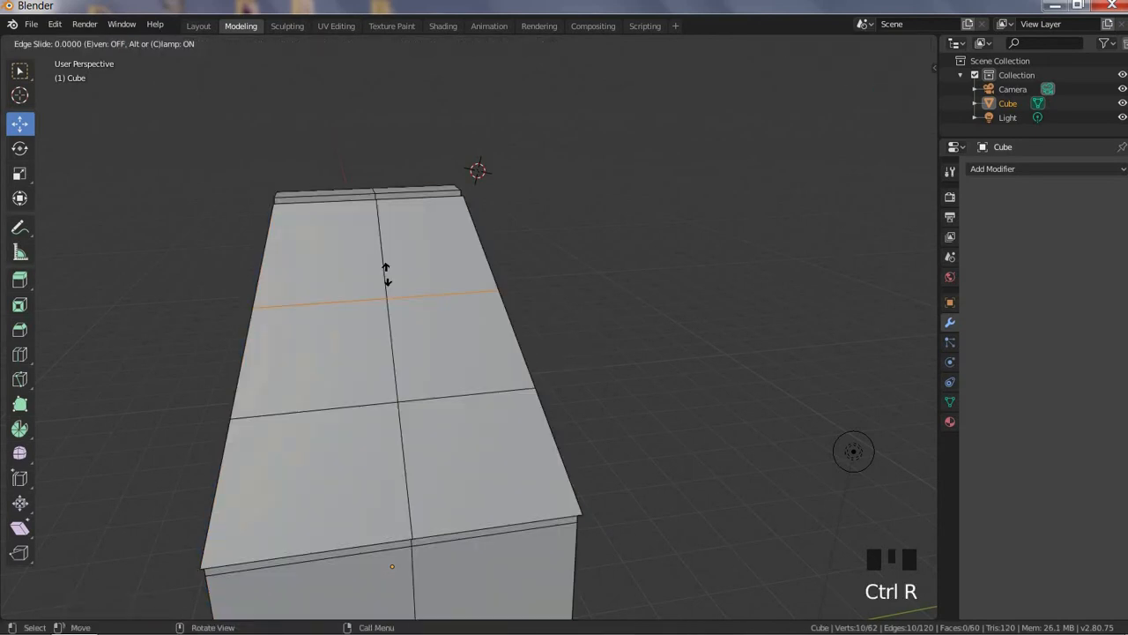
pyautogui.click(385, 271)
# Add a horizontal loop cut in the roof's uppermost band and a vertical one between the center line and the slope's side edge
pyautogui.press('a')
pyautogui.press('a')
pyautogui.hotkey('ctrl', 'r')
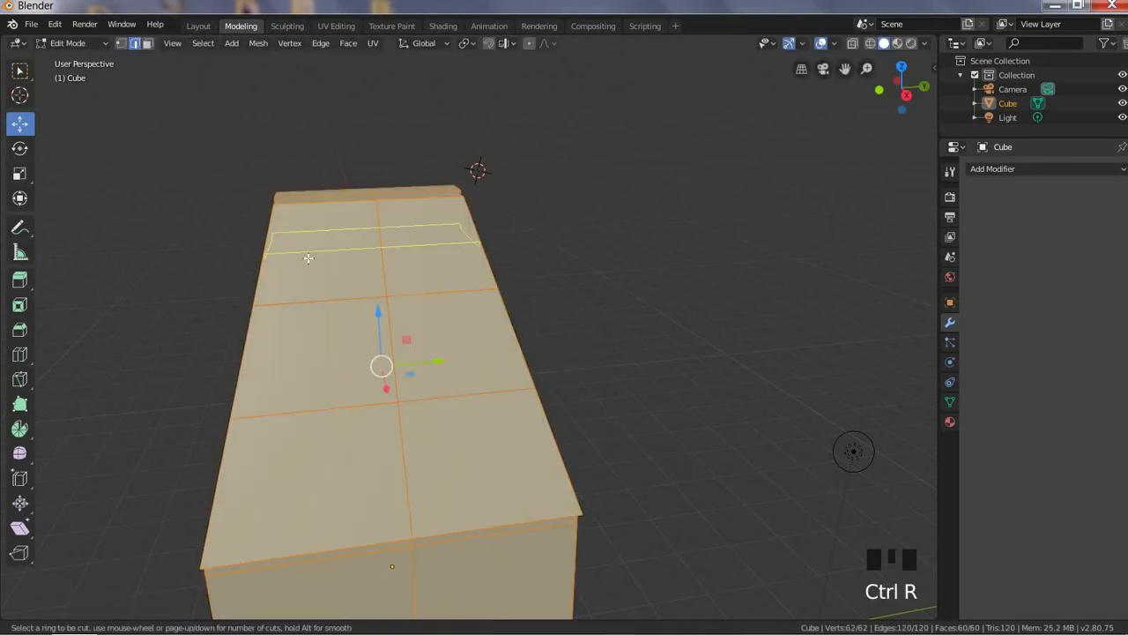
pyautogui.click(379, 261)
pyautogui.click(379, 265)
pyautogui.click(443, 291)
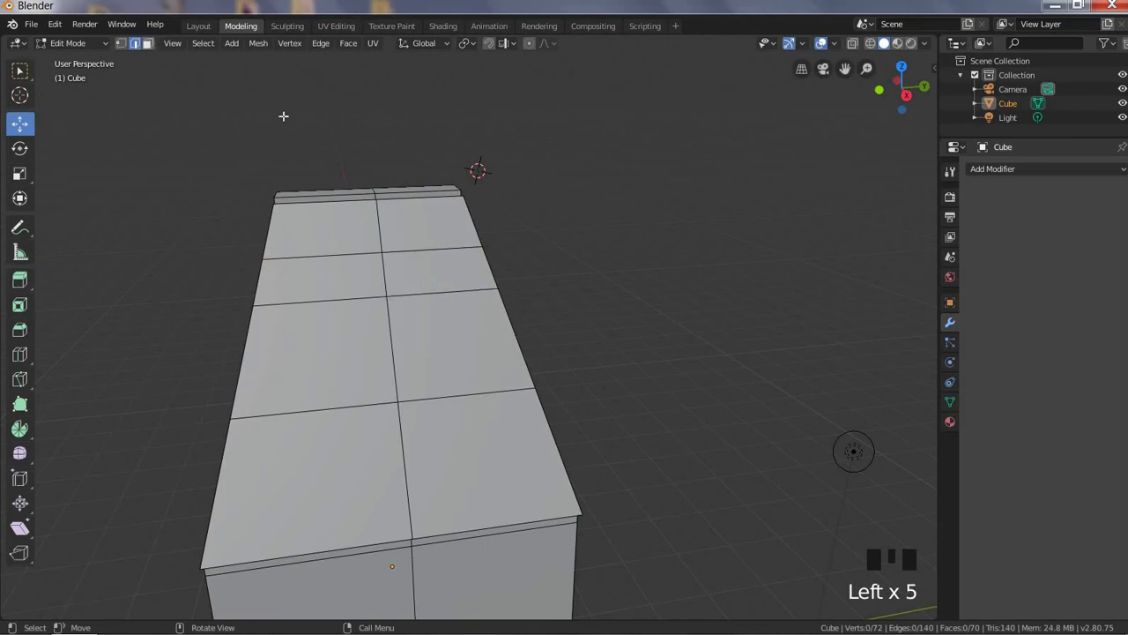
pyautogui.press('a')
pyautogui.hotkey('ctrl', 'r')
pyautogui.click(437, 371)
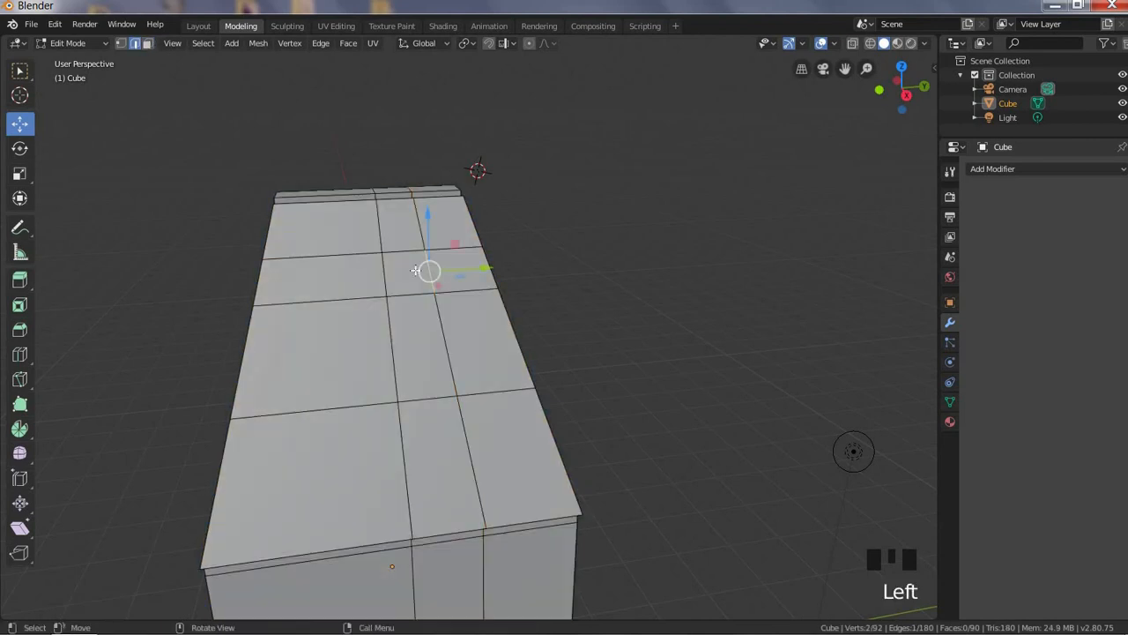
# Select the small face beside the center line on the upper roof slope and extrude it up along Z as a tall chimney
pyautogui.click(149, 45)
pyautogui.click(411, 276)
pyautogui.scroll(-4, 441, 308)
pyautogui.moveTo(441, 308); pyautogui.dragTo(503, 340, button='middle')
pyautogui.press('e')
pyautogui.press('z')
pyautogui.click(552, 267)
pyautogui.scroll(2, 538, 312)
# Extrude the chimney's slanted top face once more in place, without any offset
pyautogui.press('e')
pyautogui.rightClick(576, 206)
pyautogui.press('r')
pyautogui.rightClick(573, 211)
pyautogui.moveTo(516, 277); pyautogui.dragTo(450, 318, button='middle')
pyautogui.scroll(2, 502, 234)
pyautogui.moveTo(526, 256); pyautogui.dragTo(502, 273, button='middle')
# Select the chimney's top face and raise it a little along Z to form a short cap section
pyautogui.click(587, 237)
pyautogui.moveTo(587, 237); pyautogui.dragTo(643, 172, button='middle')
pyautogui.click(472, 141)
pyautogui.scroll(2, 502, 179)
pyautogui.moveTo(501, 179); pyautogui.dragTo(551, 179, button='middle')
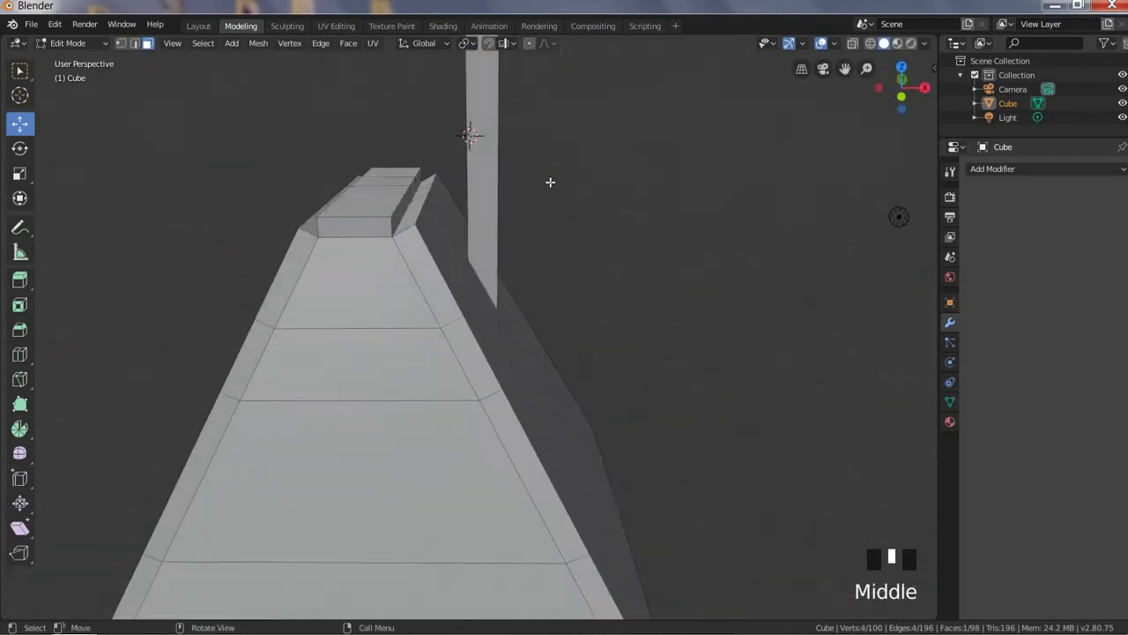
pyautogui.scroll(-2, 543, 163)
pyautogui.press('r')
pyautogui.rightClick(530, 117)
pyautogui.moveTo(536, 120); pyautogui.dragTo(491, 171, button='middle')
pyautogui.moveTo(455, 117); pyautogui.dragTo(456, 85)
pyautogui.press('i')
pyautogui.rightClick(488, 124)
# Rotate the chimney's top face about the Y axis until it is roughly level, flaring the cap
pyautogui.moveTo(532, 207); pyautogui.dragTo(557, 144, button='middle')
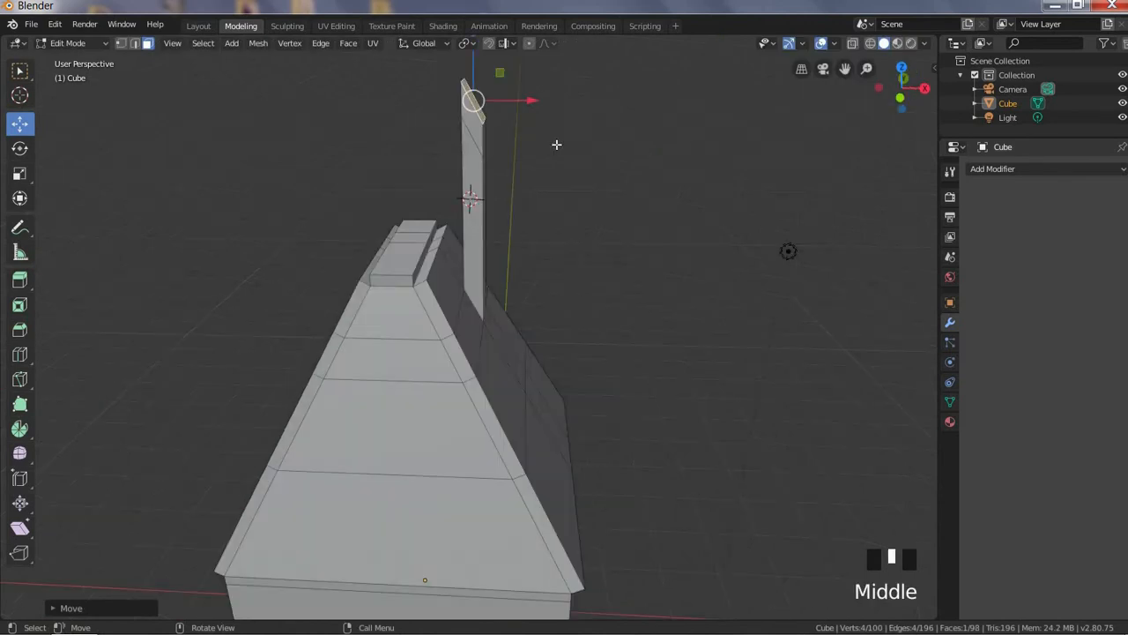
pyautogui.press('r')
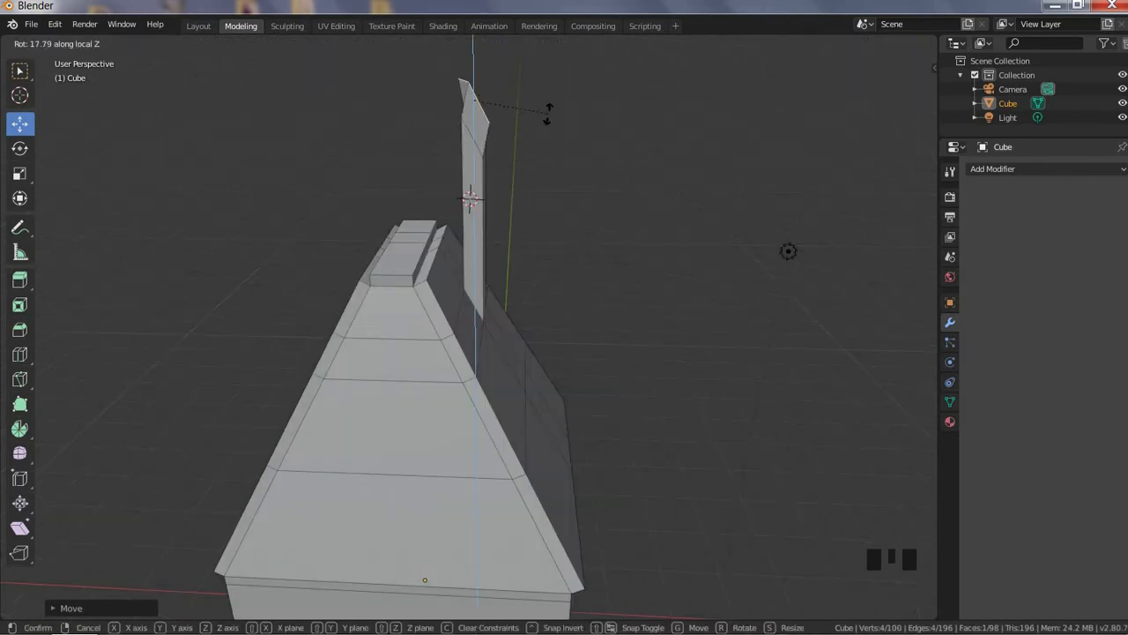
pyautogui.press('y')
pyautogui.click(522, 74)
pyautogui.scroll(1, 506, 153)
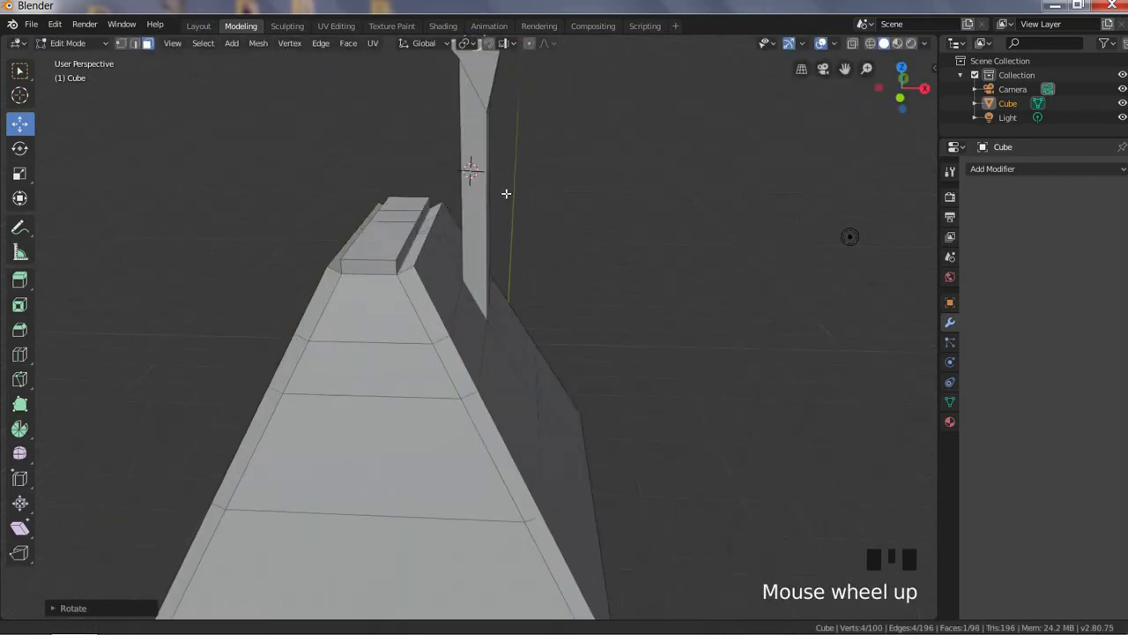
pyautogui.keyDown('shift'); pyautogui.moveTo(476, 123); pyautogui.dragTo(477, 221, button='middle'); pyautogui.keyUp('shift')
pyautogui.click(529, 232)
# Merge the ridge cap's front-left corner vertex with the neighboring roof slope corner vertex
pyautogui.moveTo(639, 275); pyautogui.dragTo(685, 255, button='middle')
pyautogui.moveTo(561, 224); pyautogui.dragTo(567, 297, button='middle')
pyautogui.scroll(3, 524, 429)
pyautogui.scroll(1, 524, 429)
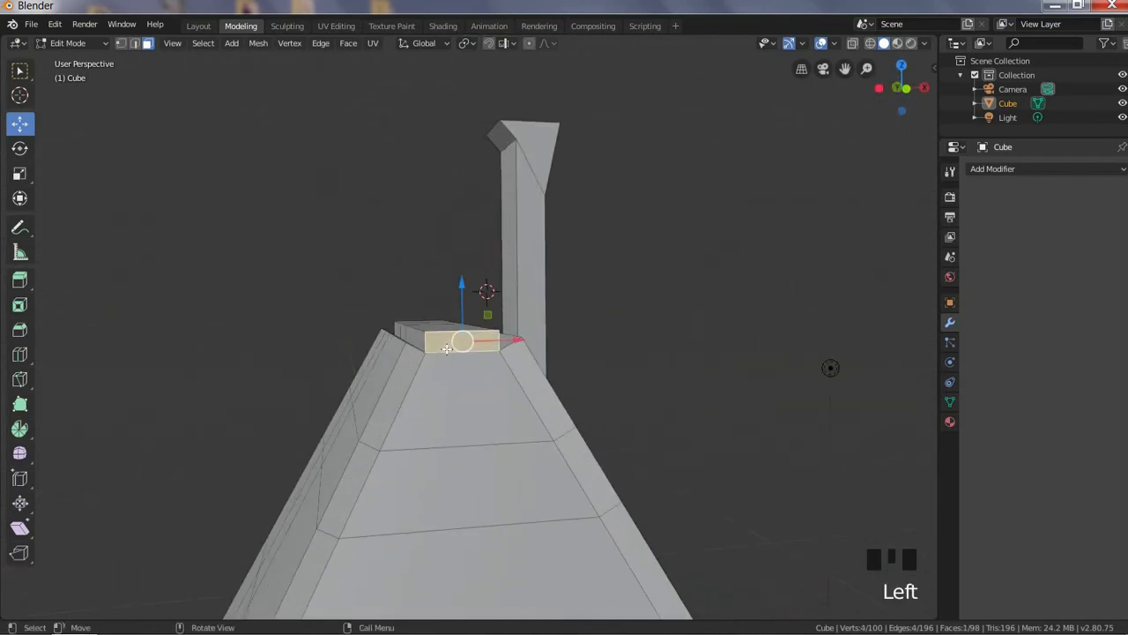
pyautogui.keyDown('shift'); pyautogui.click(411, 343); pyautogui.keyUp('shift')
pyautogui.keyDown('shift'); pyautogui.click(408, 345); pyautogui.keyUp('shift')
pyautogui.hotkey('alt', 'm')
pyautogui.click(425, 386)
pyautogui.moveTo(425, 385); pyautogui.dragTo(465, 375, button='middle')
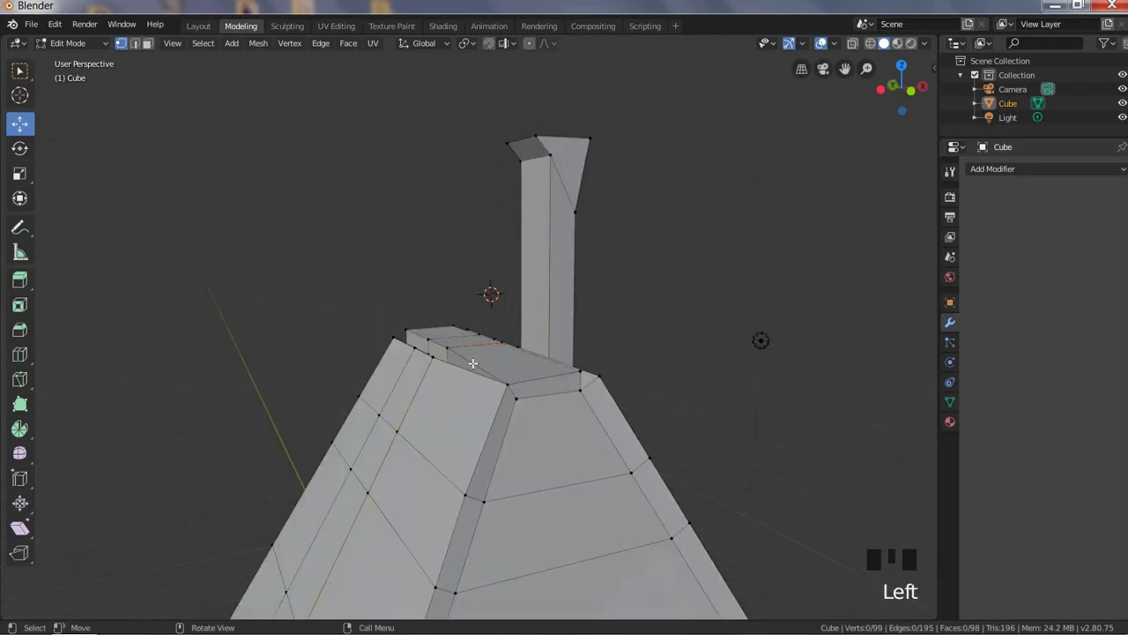
# Merge the ridge cap's front-right corner vertex with the adjacent slope corner on the chimney side
pyautogui.moveTo(395, 363); pyautogui.dragTo(372, 403, button='middle')
pyautogui.hotkey('alt', 'm')
pyautogui.click(346, 391)
pyautogui.scroll(1, 398, 372)
# Try to merge the next ridge cap and slope vertices along the chimney side, and undo the merge
pyautogui.keyDown('shift'); pyautogui.click(401, 360); pyautogui.keyUp('shift')
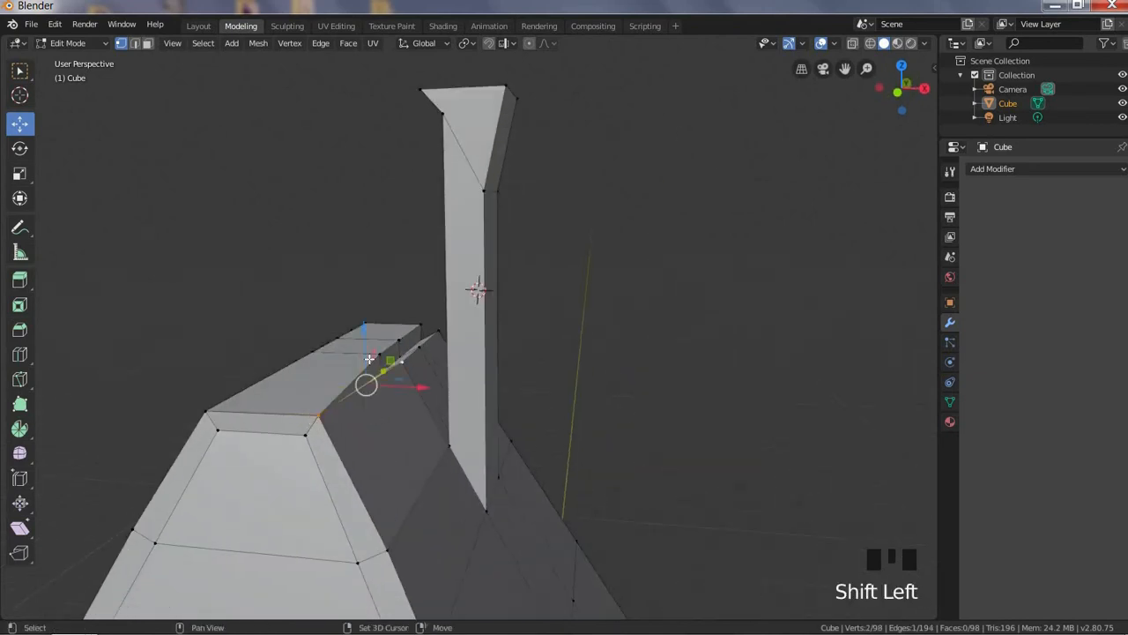
pyautogui.scroll(2, 353, 369)
pyautogui.keyDown('shift'); pyautogui.click(323, 373); pyautogui.keyUp('shift')
pyautogui.hotkey('alt', 'm')
pyautogui.click(325, 370)
pyautogui.hotkey('ctrl', 'z')
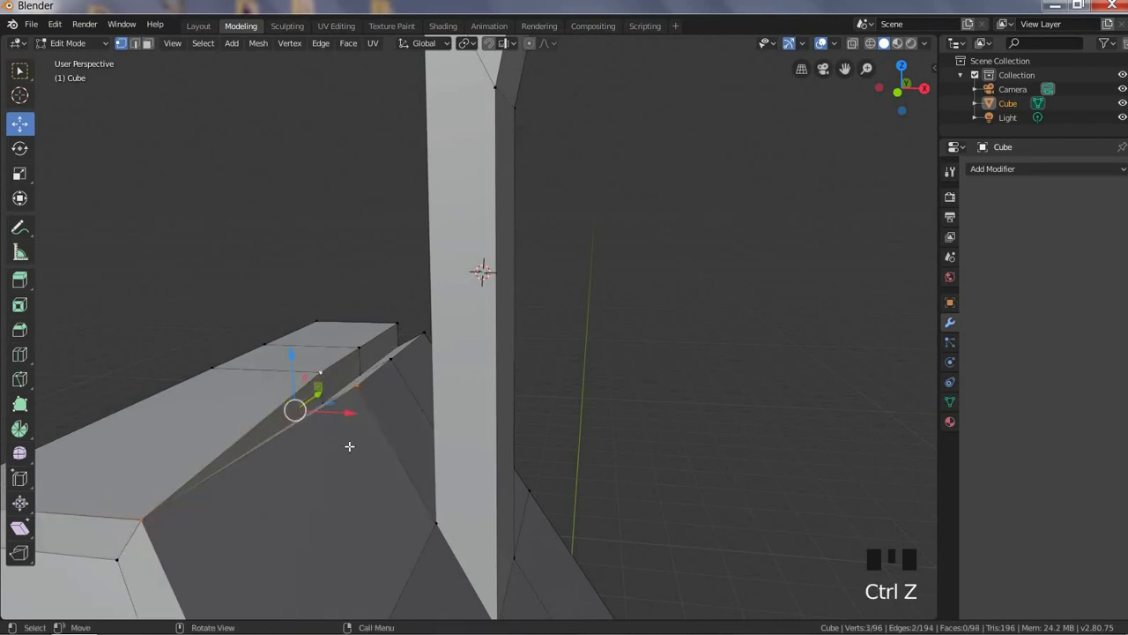
# Merge the remaining unjoined ridge cap and roof slope vertices along the chimney side of the ridge
pyautogui.hotkey('alt', 'm')
pyautogui.click(384, 356)
pyautogui.hotkey('alt', 'm')
pyautogui.click(361, 348)
pyautogui.moveTo(361, 348); pyautogui.dragTo(528, 330, button='middle')
pyautogui.hotkey('alt', 'm')
pyautogui.click(484, 354)
# Merge the next ridge cap vertices with the neighboring roof slope vertices
pyautogui.moveTo(640, 437); pyautogui.dragTo(608, 373, button='middle')
pyautogui.scroll(1, 536, 366)
pyautogui.click(536, 361)
pyautogui.keyDown('shift'); pyautogui.click(504, 338); pyautogui.keyUp('shift')
pyautogui.keyDown('shift'); pyautogui.click(521, 346); pyautogui.keyUp('shift')
pyautogui.hotkey('alt', 'm')
pyautogui.click(521, 347)
# Merge the last open ridge cap and slope vertices at center on the side opposite the chimney
pyautogui.moveTo(534, 364); pyautogui.dragTo(582, 437, button='middle')
pyautogui.hotkey('alt', 'm')
pyautogui.click(622, 439)
pyautogui.click(733, 433)
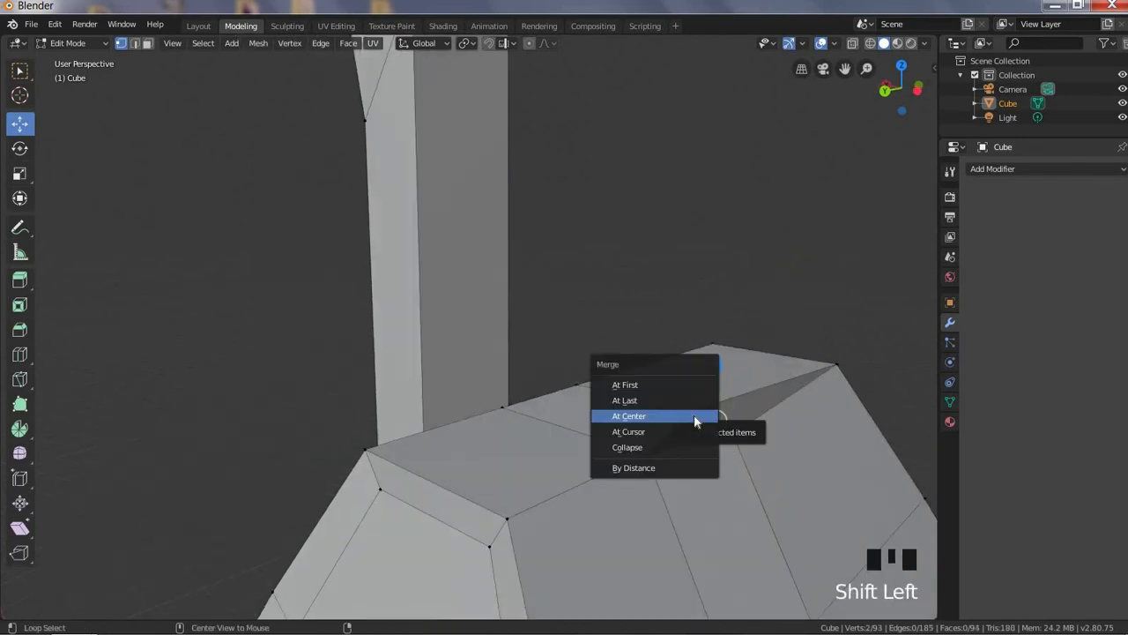
pyautogui.hotkey('alt', 'm')
pyautogui.click(696, 423)
# Add a horizontal loop cut around the walls and slide it up to just below the eaves
pyautogui.scroll(-6, 650, 476)
pyautogui.moveTo(650, 476)
pyautogui.mouseDown(button='middle')
pyautogui.moveTo(559, 461)
pyautogui.moveTo(562, 470)
pyautogui.moveTo(647, 475)
pyautogui.moveTo(626, 483)
pyautogui.moveTo(635, 472)
pyautogui.mouseUp(button='middle')
pyautogui.scroll(-3, 562, 471)
pyautogui.scroll(-3, 565, 406)
pyautogui.moveTo(565, 406); pyautogui.dragTo(551, 463, button='middle')
pyautogui.press('a')
pyautogui.click(488, 463)
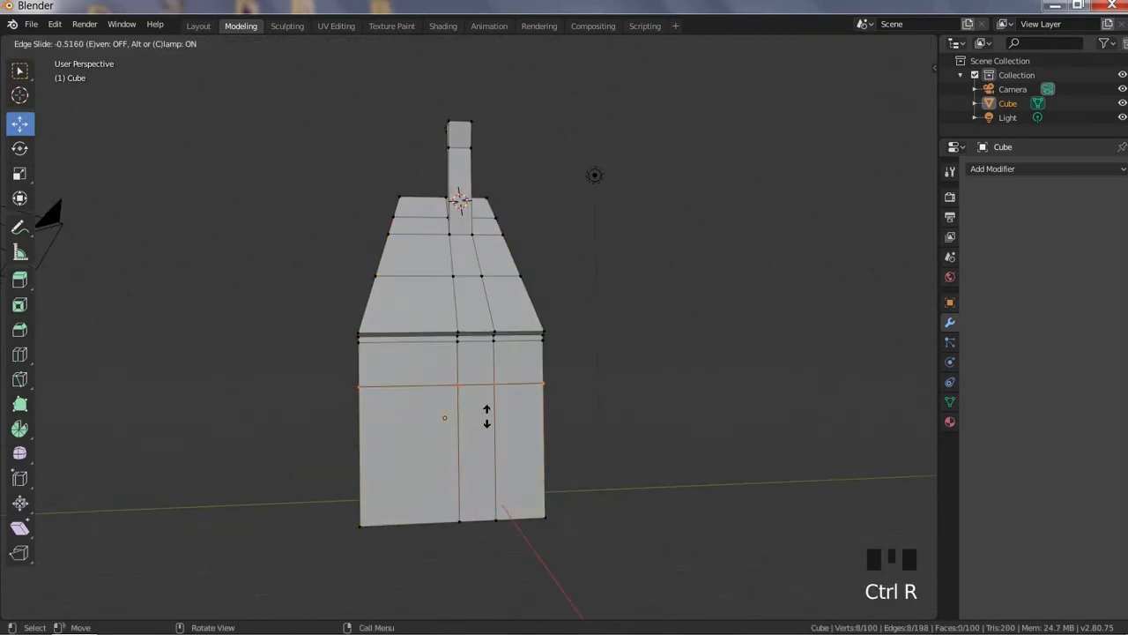
pyautogui.click(494, 401)
# Add a second horizontal loop cut around the walls and slide it down near the base
pyautogui.press('a')
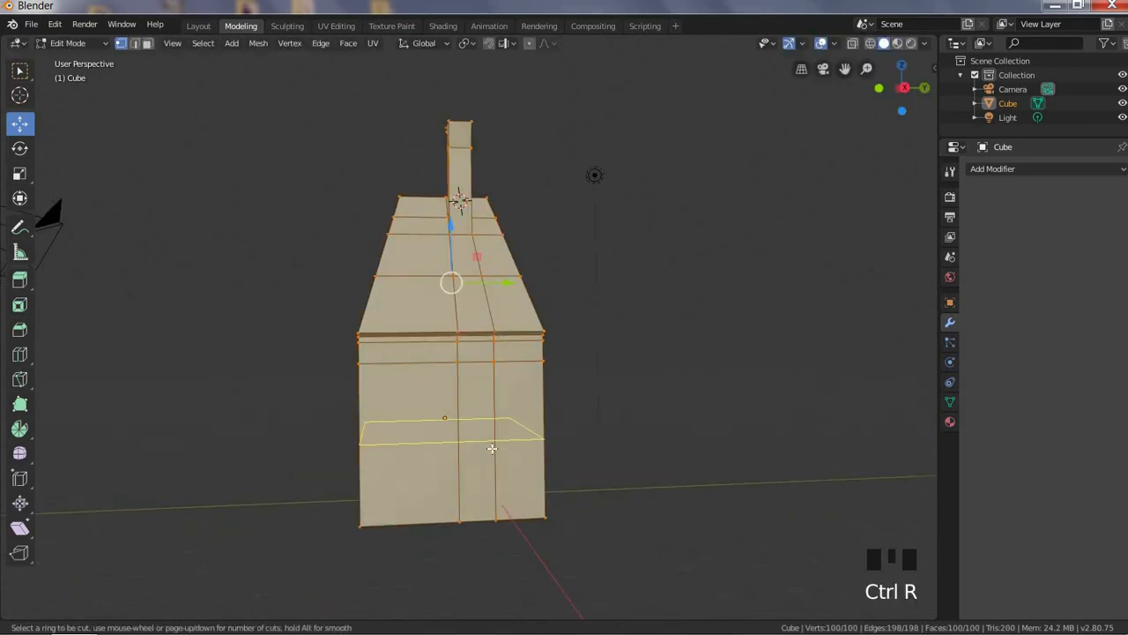
pyautogui.click(492, 449)
pyautogui.click(492, 489)
# Add a vertical loop cut through the middle of the front wall and roof
pyautogui.moveTo(492, 489); pyautogui.dragTo(545, 437, button='middle')
pyautogui.moveTo(633, 438); pyautogui.dragTo(522, 432, button='middle')
pyautogui.keyDown('shift'); pyautogui.moveTo(522, 431); pyautogui.dragTo(467, 409, button='middle'); pyautogui.keyUp('shift')
pyautogui.moveTo(534, 425); pyautogui.dragTo(503, 420, button='middle')
pyautogui.moveTo(502, 375); pyautogui.dragTo(491, 429, button='middle')
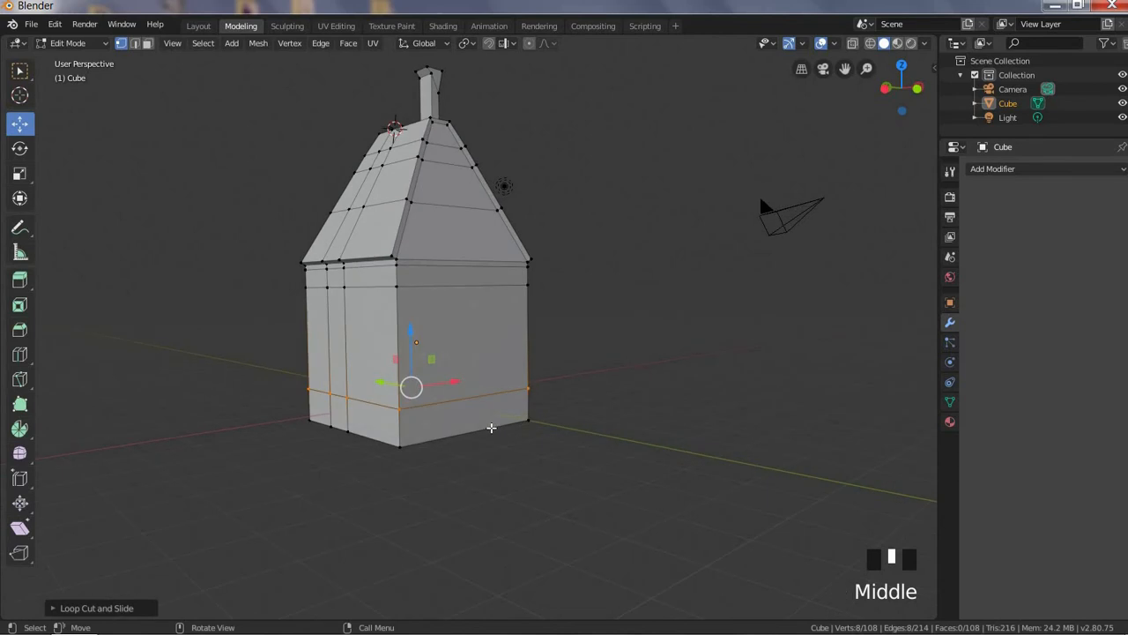
pyautogui.press('a')
pyautogui.hotkey('ctrl', 'r')
pyautogui.click(471, 439)
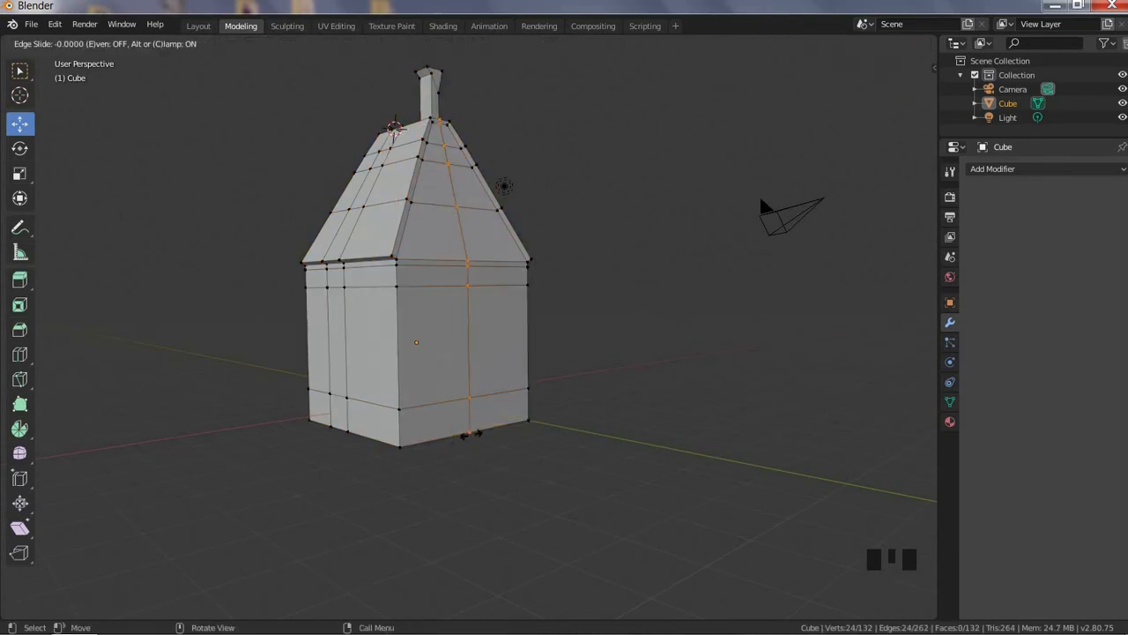
pyautogui.click(469, 440)
# Add another vertical loop cut on the front wall, between the center line and the right corner, slid toward the corner
pyautogui.press('a')
pyautogui.hotkey('ctrl', 'r')
pyautogui.click(511, 420)
pyautogui.click(518, 418)
pyautogui.scroll(3, 518, 418)
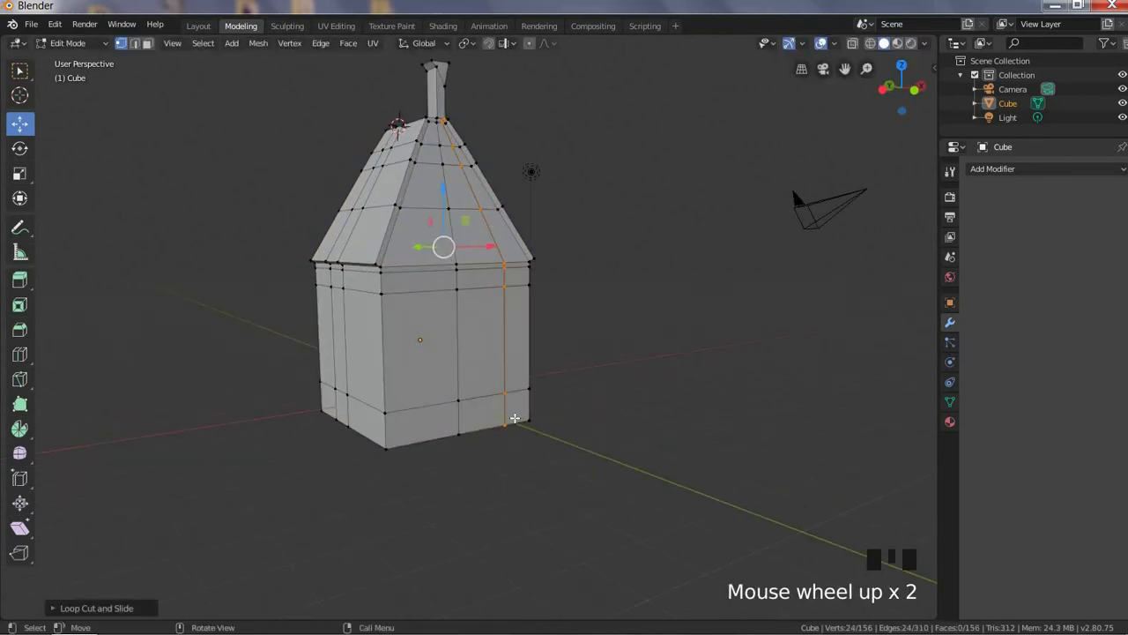
pyautogui.moveTo(517, 418); pyautogui.dragTo(459, 305, button='middle')
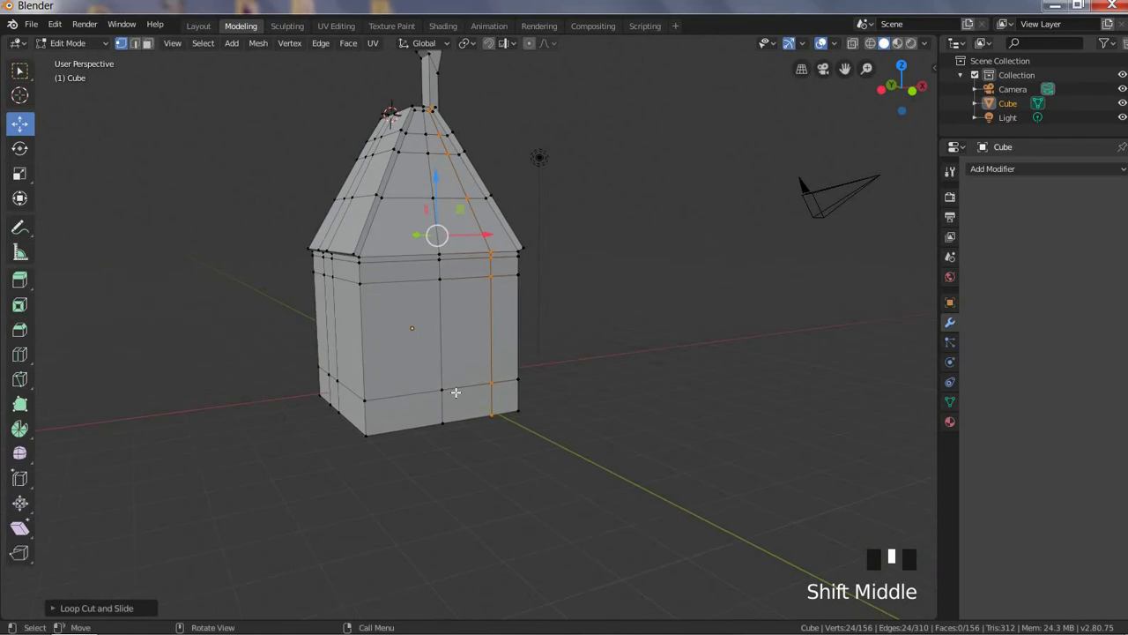
pyautogui.click(630, 274)
pyautogui.scroll(2, 587, 343)
pyautogui.moveTo(587, 343); pyautogui.dragTo(546, 317, button='middle')
pyautogui.press('a')
pyautogui.press('k')
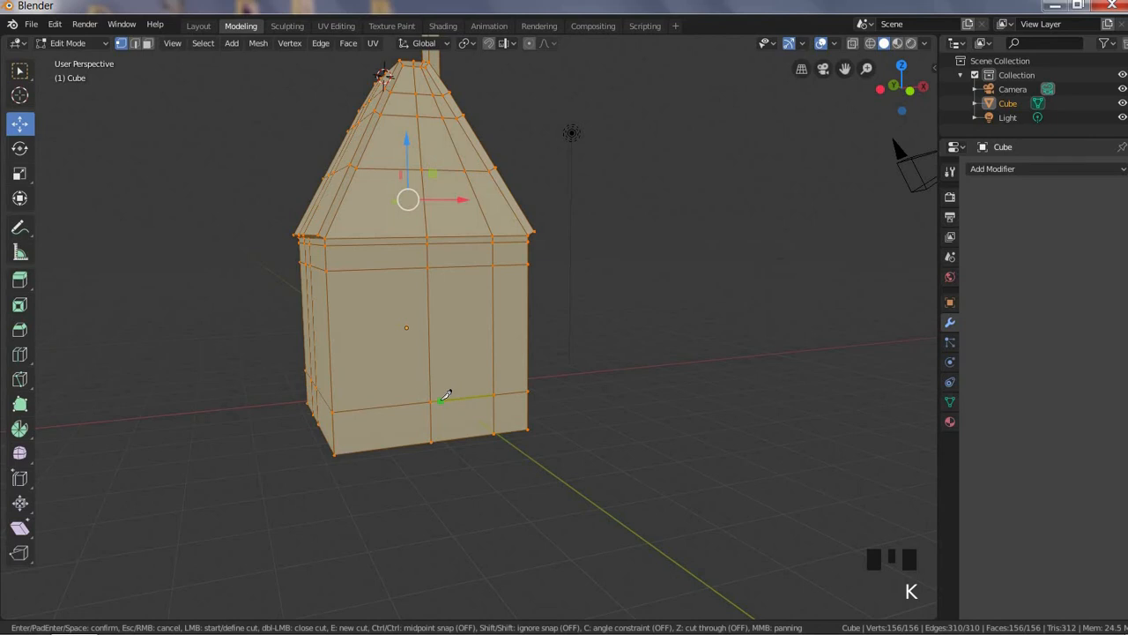
pyautogui.press('Escape')
# Add a horizontal loop cut around the house within the lowest wall band
pyautogui.scroll(-2, 584, 393)
pyautogui.click(584, 393)
pyautogui.scroll(2, 582, 393)
pyautogui.moveTo(502, 393); pyautogui.dragTo(533, 384, button='middle')
pyautogui.press('a')
pyautogui.hotkey('ctrl', 'r')
pyautogui.click(440, 421)
pyautogui.click(502, 430)
# Add one more horizontal loop cut midway between the lowest loop and the base edge
pyautogui.moveTo(339, 423); pyautogui.dragTo(486, 429, button='middle')
pyautogui.hotkey('ctrl', 'r')
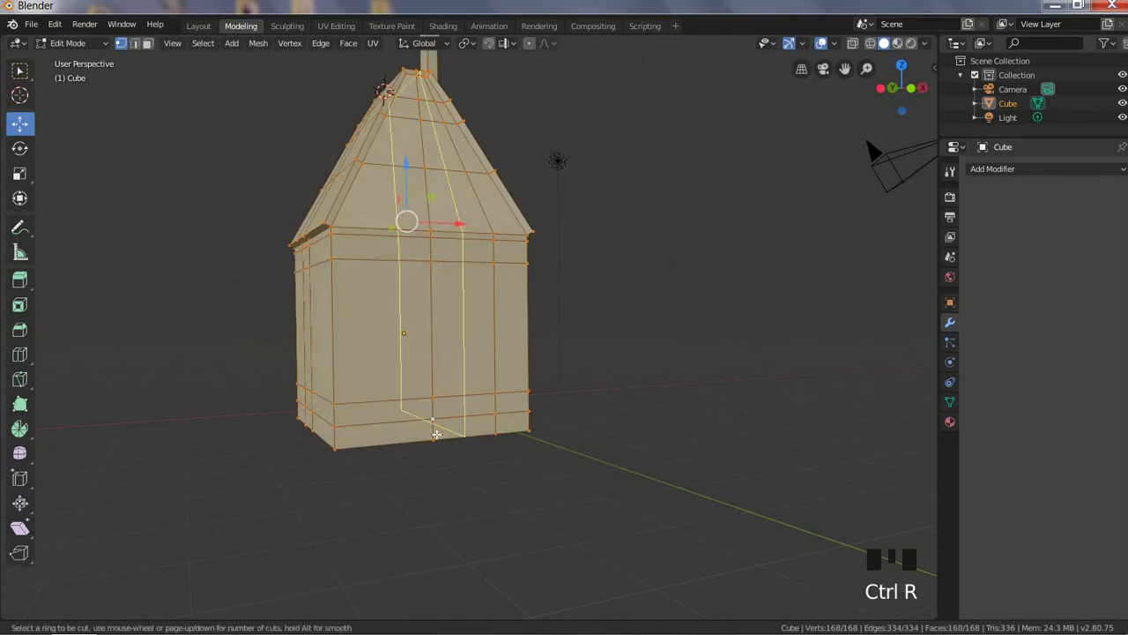
pyautogui.click(435, 430)
pyautogui.rightClick(562, 397)
# Add a vertical loop cut on the front wall and slide it close to the right of the center line
pyautogui.press('a')
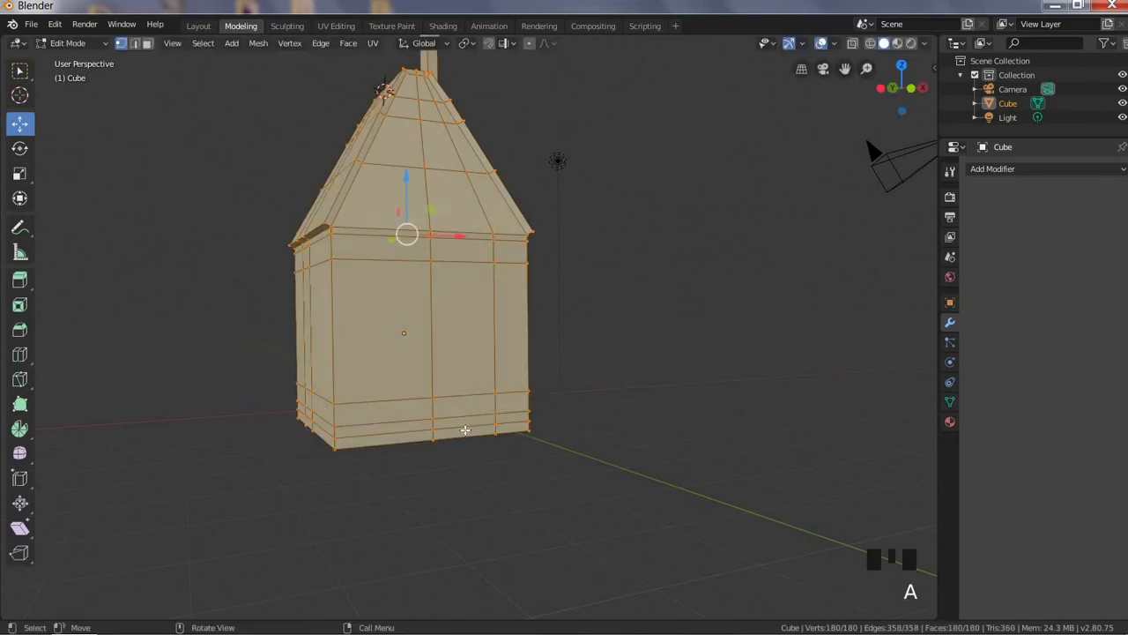
pyautogui.hotkey('ctrl', 'r')
pyautogui.click(463, 428)
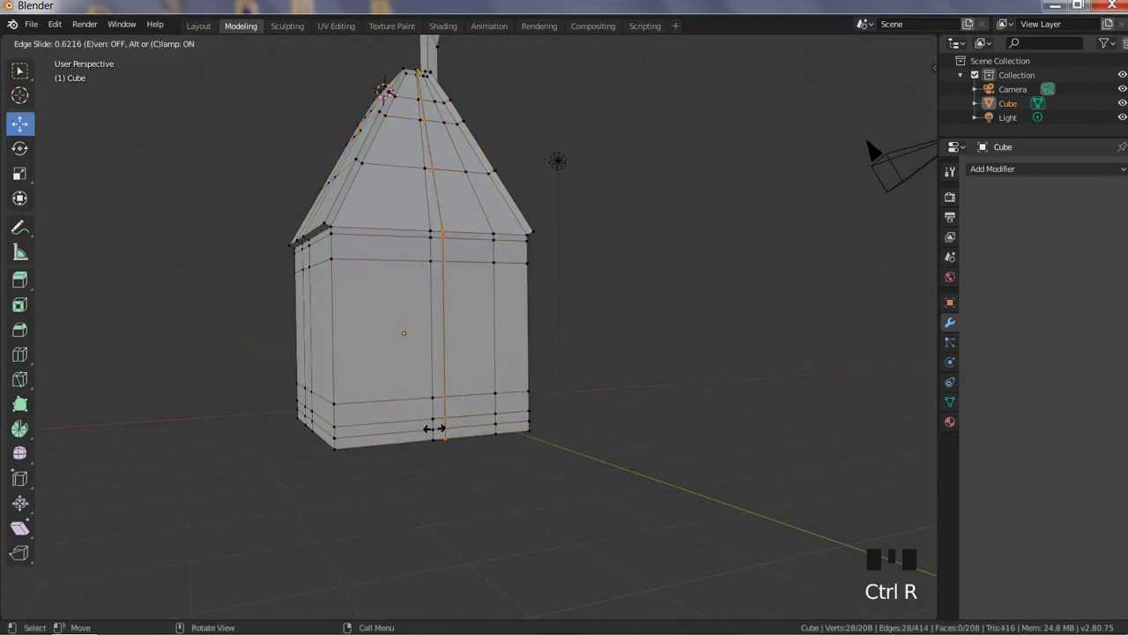
pyautogui.click(435, 429)
# Try to add another loop cut low on the front wall, and undo it
pyautogui.press('a')
pyautogui.hotkey('ctrl', 'r')
pyautogui.click(471, 413)
pyautogui.press('a')
pyautogui.hotkey('ctrl', 'z')
pyautogui.hotkey('ctrl', 'z')
pyautogui.hotkey('ctrl', 'z')
# Add a vertical loop cut just inside the line near the front wall's right corner
pyautogui.hotkey('ctrl', 'r')
pyautogui.click(483, 412)
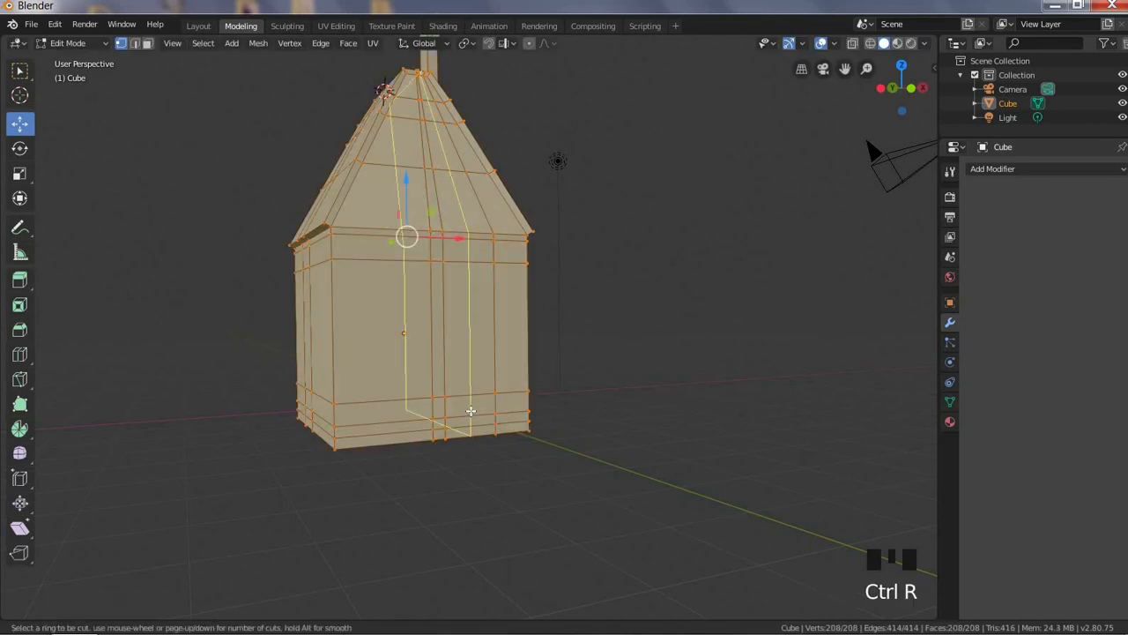
pyautogui.click(483, 413)
# Extrude the narrow face between the inner vertical loops near the base of the front wall outward as a doorstep
pyautogui.click(469, 423)
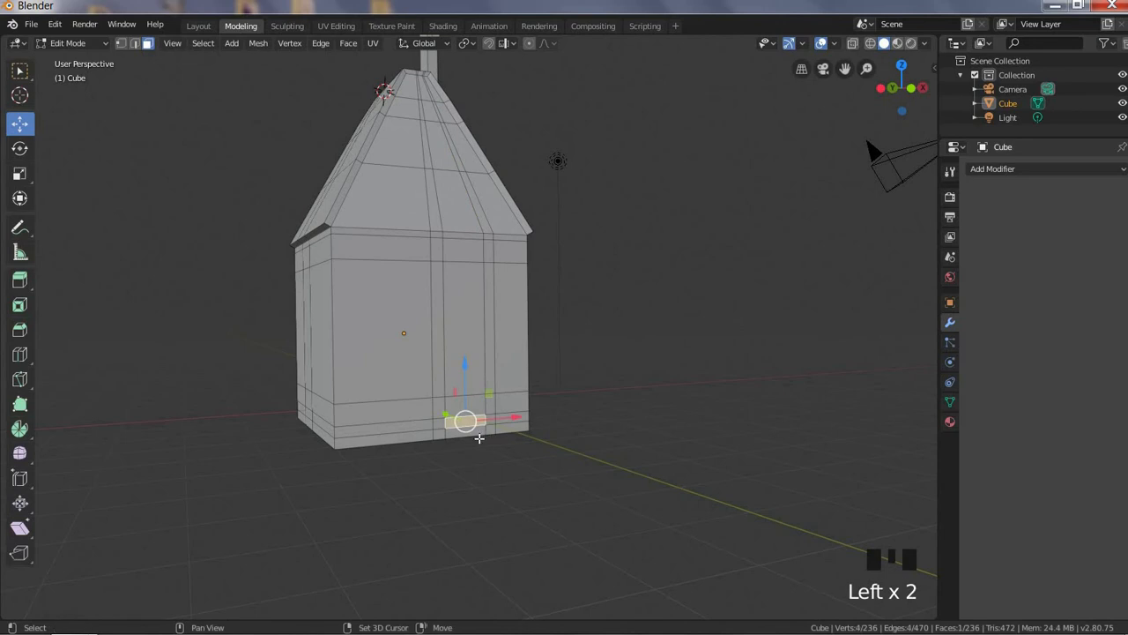
pyautogui.scroll(3, 469, 421)
pyautogui.scroll(-1, 456, 484)
pyautogui.press('e')
pyautogui.moveTo(455, 484); pyautogui.dragTo(530, 398, button='middle')
pyautogui.click(561, 442)
# Try to move a face of the extruded doorstep, and undo the move
pyautogui.scroll(4, 560, 441)
pyautogui.click(516, 420)
pyautogui.moveTo(483, 411); pyautogui.dragTo(493, 415)
pyautogui.hotkey('ctrl', 'z')
# Extrude another face at the doorstep near the foot of the front wall and exit Edit Mode
pyautogui.scroll(2, 554, 447)
pyautogui.keyDown('shift'); pyautogui.moveTo(553, 447); pyautogui.dragTo(482, 351, button='middle'); pyautogui.keyUp('shift')
pyautogui.click(503, 460)
pyautogui.press('e')
pyautogui.click(522, 462)
pyautogui.press('Tab')
pyautogui.scroll(-5, 505, 433)
pyautogui.scroll(2, 505, 434)
# Try to shift the roof's whole front slope outward along Y, and undo the move
pyautogui.moveTo(468, 256); pyautogui.dragTo(463, 257)
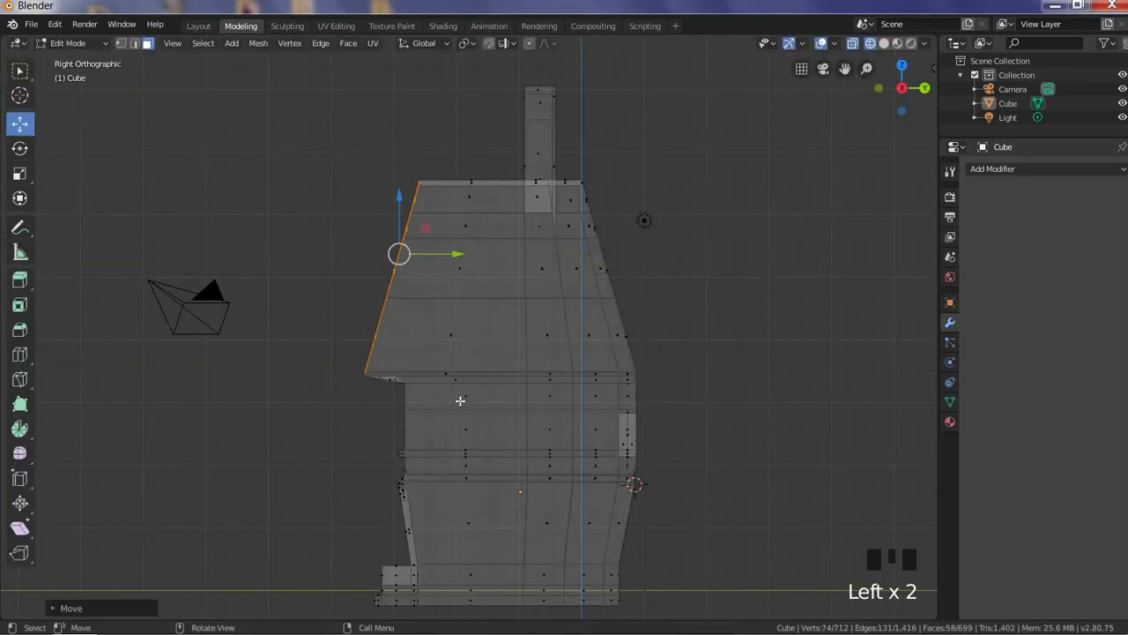
pyautogui.hotkey('ctrl', 'z')
pyautogui.hotkey('ctrl', 'z')
pyautogui.hotkey('ctrl', 'z')
pyautogui.hotkey('ctrl', 'z')
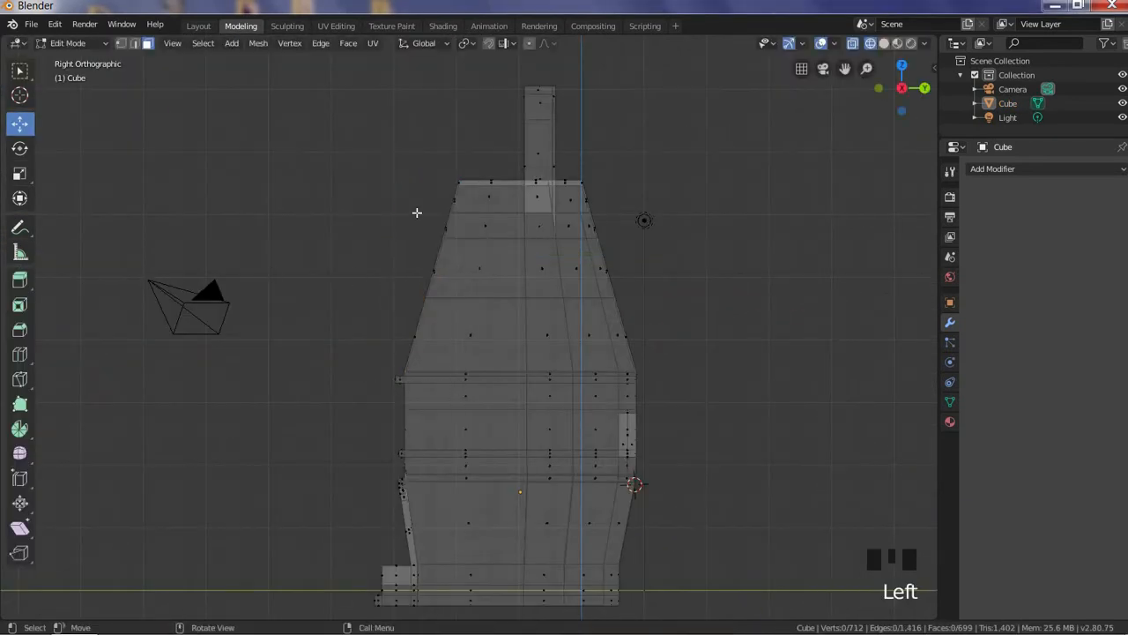
# Select the roof's front slope vertices above the eaves and move them outward along Y
pyautogui.press('c')
pyautogui.moveTo(450, 198); pyautogui.dragTo(440, 238)
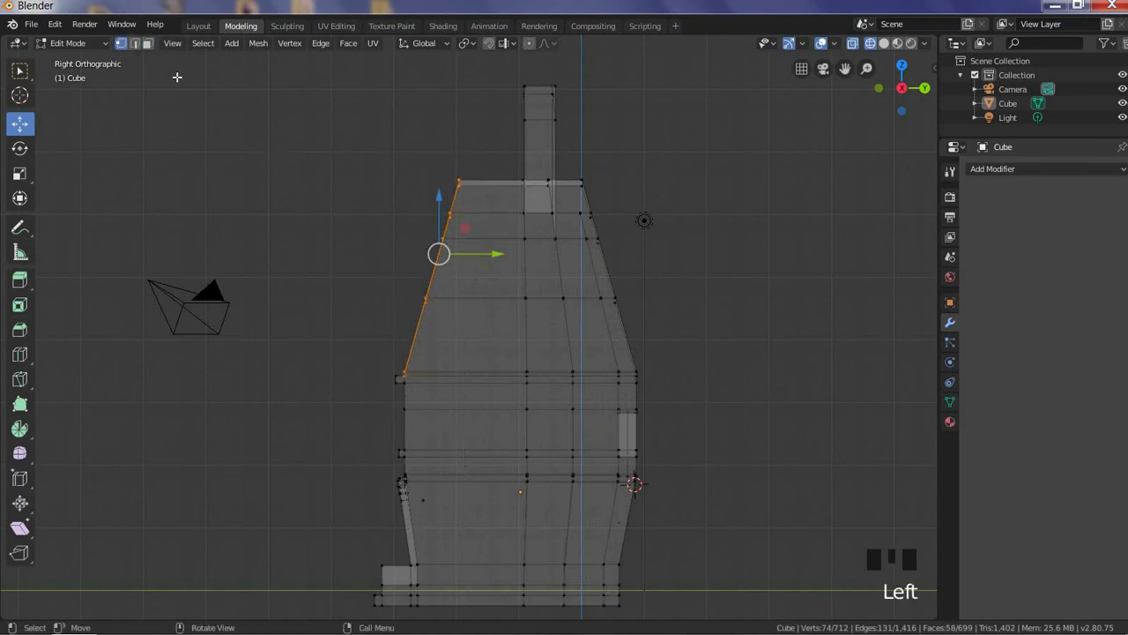
pyautogui.moveTo(512, 225); pyautogui.dragTo(456, 210)
pyautogui.click(385, 227)
pyautogui.click(284, 150)
# Select the topmost front roof vertices and reposition them outward so the ridge overhangs the front
pyautogui.press('c')
pyautogui.rightClick(402, 188)
pyautogui.moveTo(384, 209); pyautogui.dragTo(437, 180)
pyautogui.click(234, 207)
pyautogui.press('c')
pyautogui.click(389, 180)
pyautogui.rightClick(390, 180)
pyautogui.click(339, 247)
# Adjust the third row of front roof vertices below the ridge to shape the slope's profile
pyautogui.scroll(2, 360, 258)
pyautogui.keyDown('shift'); pyautogui.moveTo(361, 265); pyautogui.dragTo(370, 317, button='middle'); pyautogui.keyUp('shift')
pyautogui.press('c')
pyautogui.click(357, 257)
pyautogui.rightClick(357, 256)
pyautogui.moveTo(414, 256); pyautogui.dragTo(412, 263)
pyautogui.click(374, 388)
# Move the front roof vertex row nearest above the eaves slightly inward along Y
pyautogui.press('c')
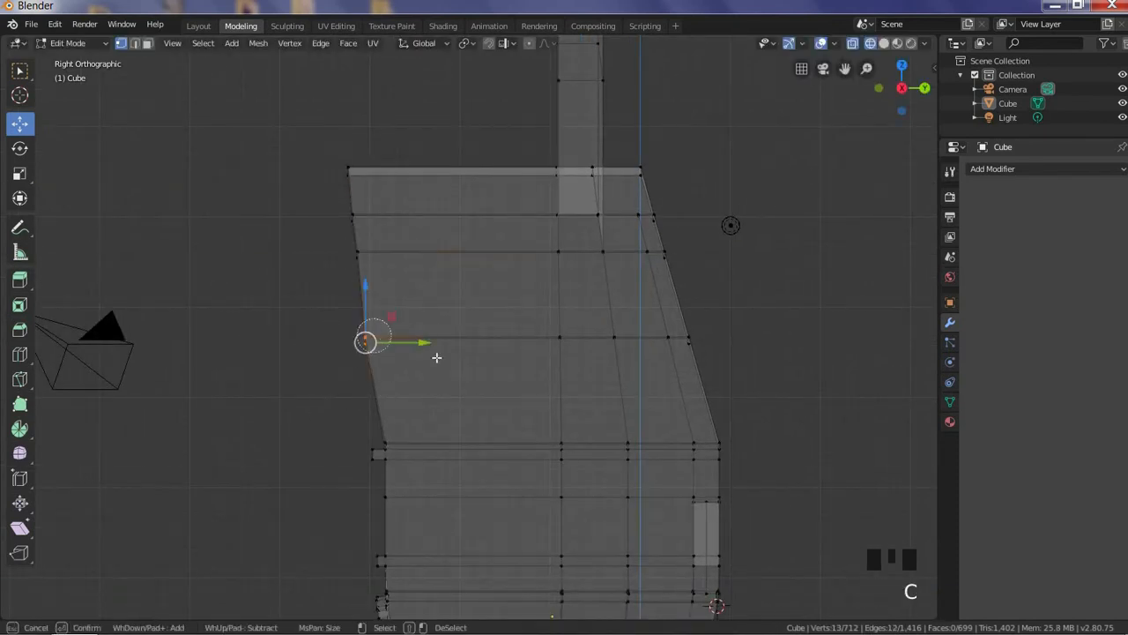
pyautogui.click(367, 341)
pyautogui.rightClick(368, 341)
pyautogui.moveTo(424, 341); pyautogui.dragTo(429, 342)
pyautogui.moveTo(285, 285); pyautogui.dragTo(286, 285)
pyautogui.click(314, 374)
pyautogui.scroll(-4, 314, 375)
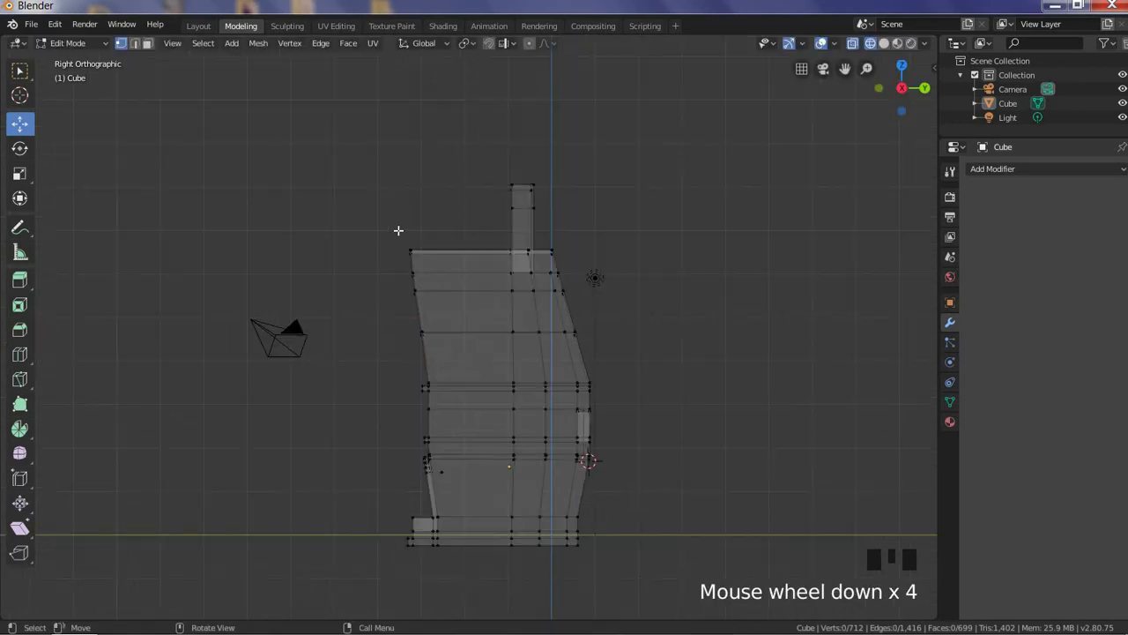
# Move the ridge cap's front end vertices slightly outward along Y
pyautogui.scroll(3, 393, 233)
pyautogui.click(370, 197)
pyautogui.moveTo(420, 196); pyautogui.dragTo(416, 197)
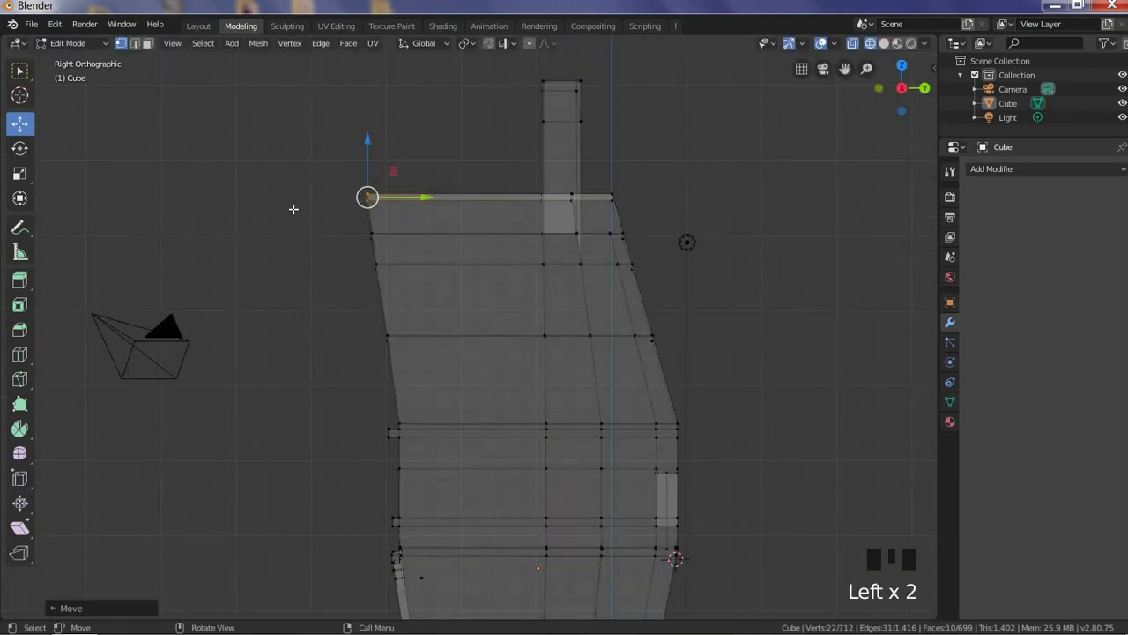
pyautogui.click(286, 159)
# In the right side view, select all front roof vertices above the eaves and move them farther outward along Y
pyautogui.scroll(-1, 322, 285)
pyautogui.moveTo(288, 306)
pyautogui.mouseDown(button='middle')
pyautogui.moveTo(557, 325)
pyautogui.moveTo(569, 197)
pyautogui.moveTo(276, 312)
pyautogui.moveTo(469, 324)
pyautogui.moveTo(602, 307)
pyautogui.moveTo(471, 323)
pyautogui.mouseUp(button='middle')
pyautogui.press('KP_3')
pyautogui.press('c')
pyautogui.moveTo(423, 342); pyautogui.dragTo(372, 192)
pyautogui.moveTo(444, 263); pyautogui.dragTo(428, 268)
pyautogui.click(404, 257)
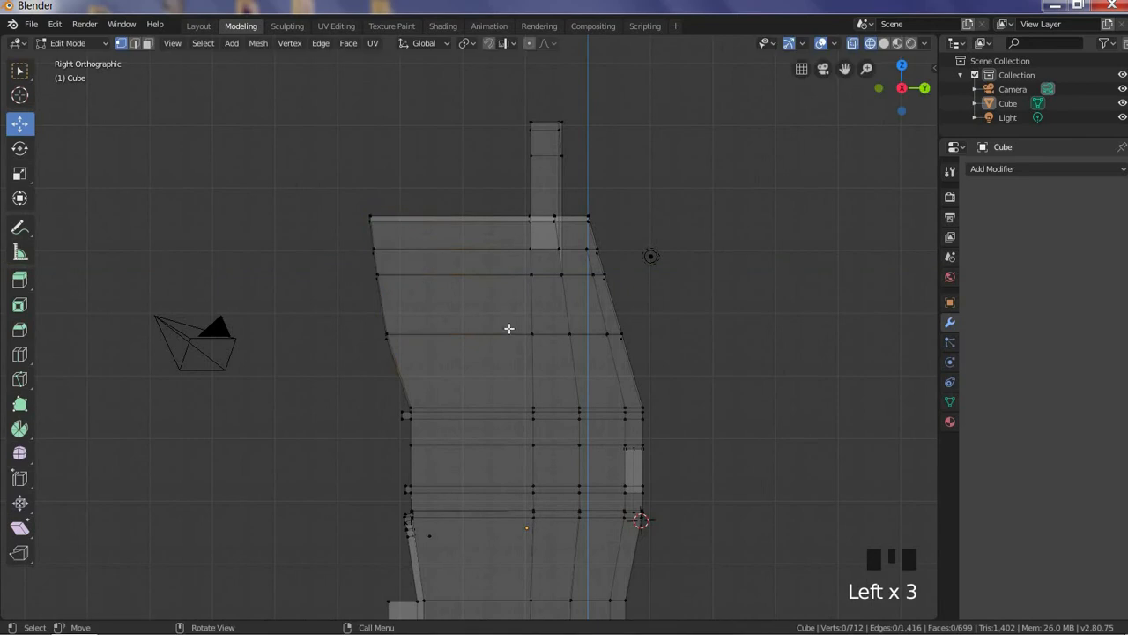
# Reselect the front roof vertices above the eaves and increase their overhang along Y once more
pyautogui.moveTo(371, 336); pyautogui.dragTo(346, 182)
pyautogui.rightClick(346, 183)
pyautogui.moveTo(430, 265); pyautogui.dragTo(418, 269)
pyautogui.hotkey('ctrl', 'z')
pyautogui.press('c')
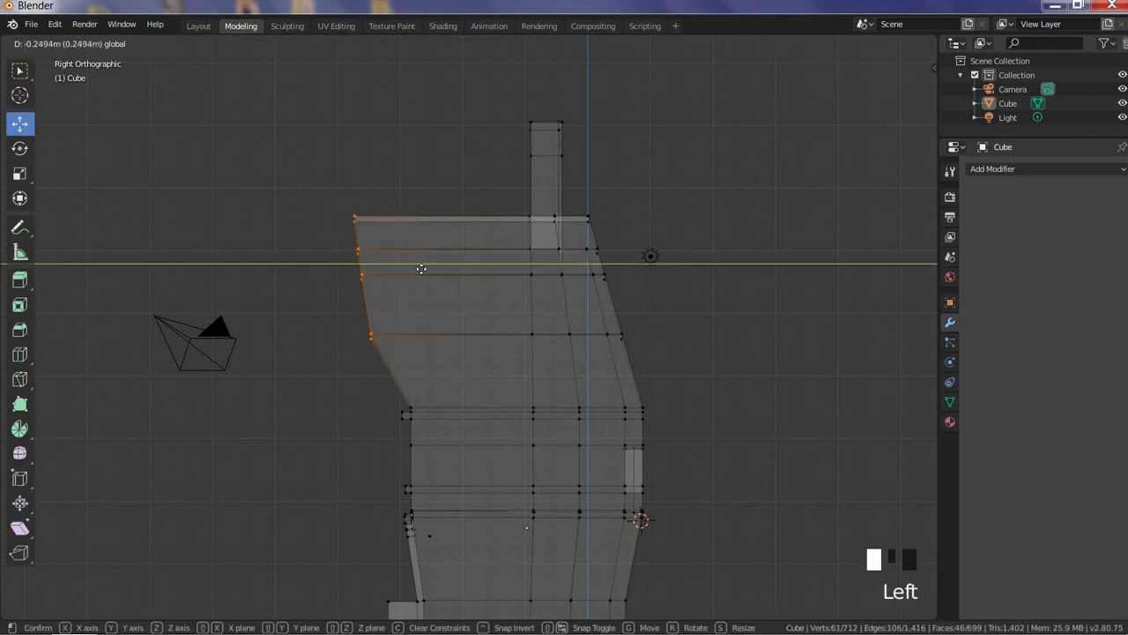
pyautogui.click(425, 267)
# Add a horizontal loop cut in the lowest roof band and move its front vertices outward to curve the slope
pyautogui.press('a')
pyautogui.hotkey('ctrl', 'r')
pyautogui.click(384, 359)
pyautogui.click(388, 374)
pyautogui.rightClick(391, 374)
pyautogui.moveTo(452, 374); pyautogui.dragTo(451, 367)
pyautogui.scroll(2, 597, 302)
pyautogui.keyDown('shift'); pyautogui.moveTo(597, 302); pyautogui.dragTo(556, 351, button='middle'); pyautogui.keyUp('shift')
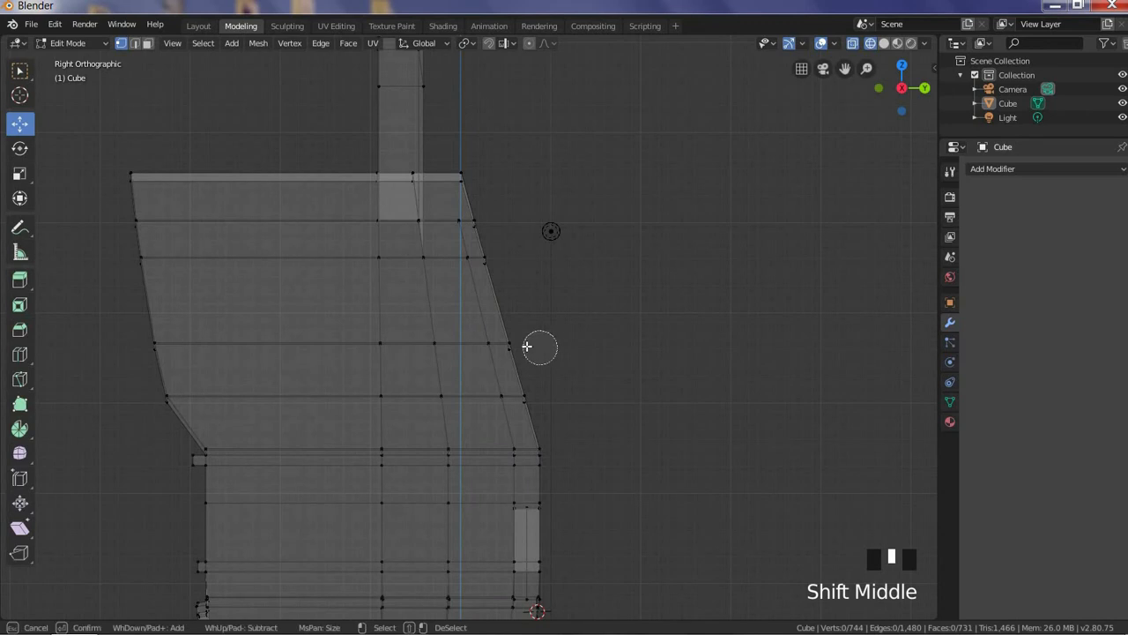
# Select the lower rear roof vertices above the eaves and move them outward along Y to bulge the rear slope
pyautogui.click(519, 338)
pyautogui.click(497, 252)
pyautogui.rightClick(596, 290)
pyautogui.moveTo(557, 303); pyautogui.dragTo(576, 336)
pyautogui.hotkey('ctrl', 'z')
pyautogui.hotkey('ctrl', 'z')
pyautogui.rightClick(495, 250)
# Move the rear vertices of the upper roof row slightly outward along Y to smooth the rear curve
pyautogui.doubleClick(473, 221)
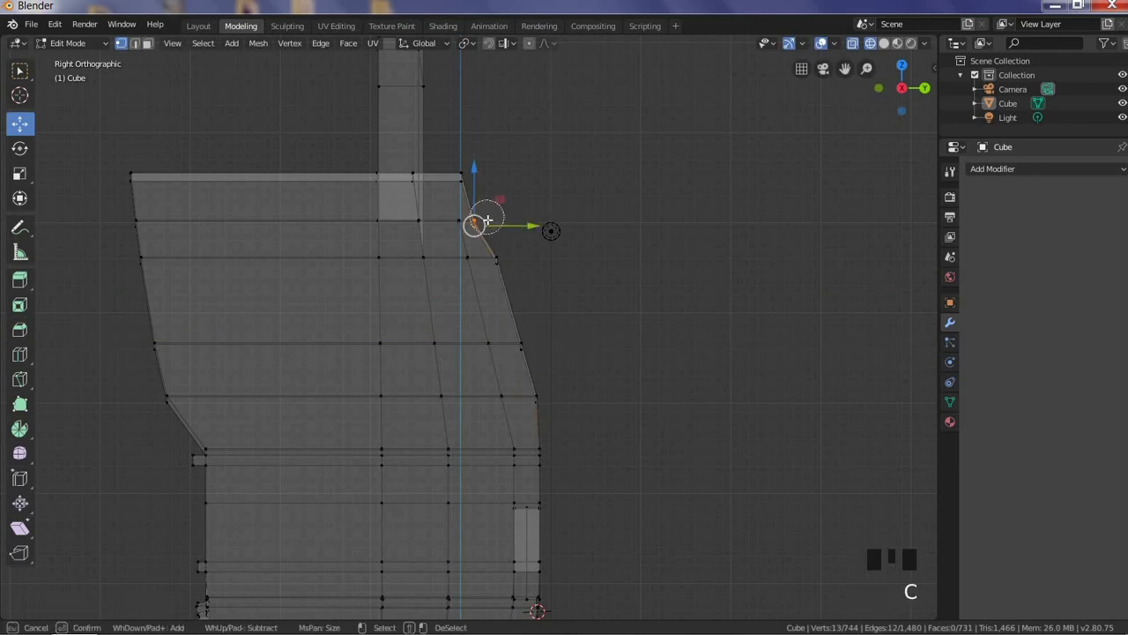
pyautogui.click(486, 217)
pyautogui.rightClick(492, 219)
pyautogui.moveTo(532, 225); pyautogui.dragTo(539, 224)
pyautogui.click(538, 225)
pyautogui.scroll(-2, 552, 239)
pyautogui.scroll(1, 537, 247)
pyautogui.keyDown('shift'); pyautogui.moveTo(537, 247); pyautogui.dragTo(654, 360, button='middle'); pyautogui.keyUp('shift')
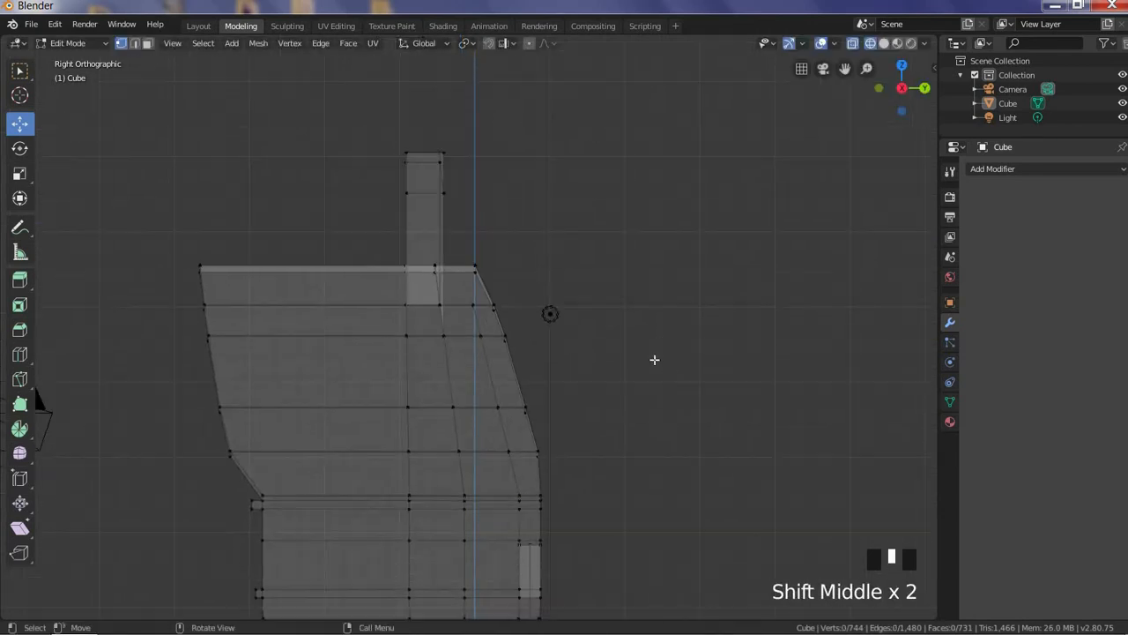
# Nudge the front vertices of the lowest roof loop inward along Y and check the roof in solid shading
pyautogui.click(228, 453)
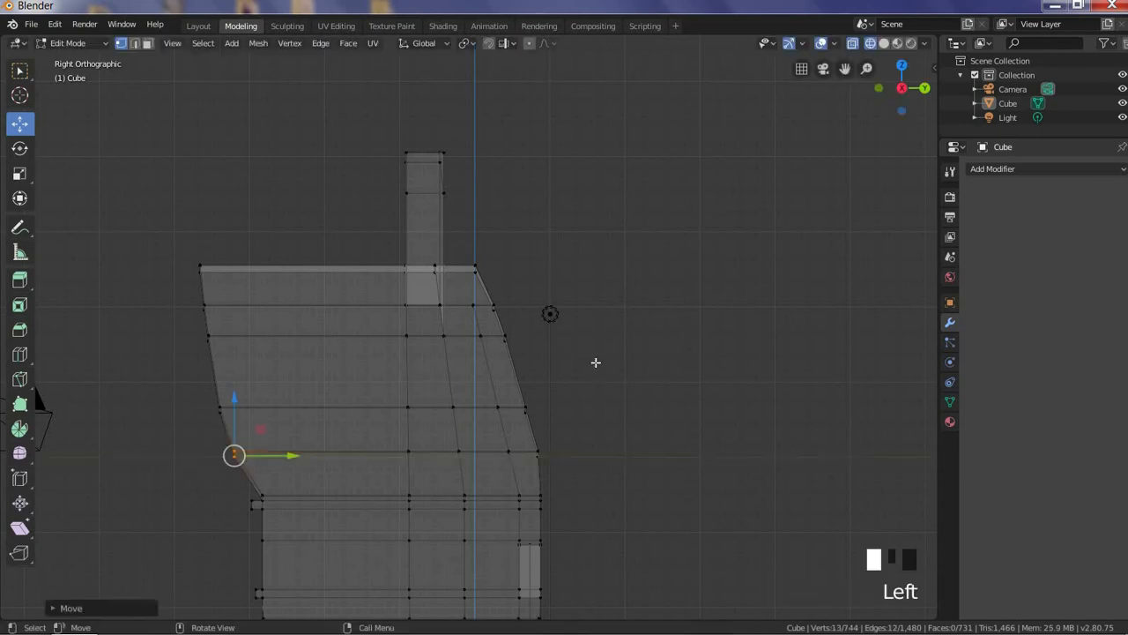
pyautogui.scroll(-2, 535, 433)
pyautogui.moveTo(536, 433)
pyautogui.mouseDown(button='middle')
pyautogui.moveTo(754, 420)
pyautogui.moveTo(589, 440)
pyautogui.moveTo(771, 422)
pyautogui.moveTo(700, 343)
pyautogui.moveTo(650, 408)
pyautogui.moveTo(914, 297)
pyautogui.moveTo(503, 350)
pyautogui.moveTo(653, 320)
pyautogui.moveTo(489, 311)
pyautogui.mouseUp(button='middle')
pyautogui.scroll(-1, 754, 419)
pyautogui.press('Tab')
pyautogui.press('Tab')
pyautogui.click(884, 44)
pyautogui.press('KP_9')
pyautogui.press('KP_3')
pyautogui.scroll(2, 653, 317)
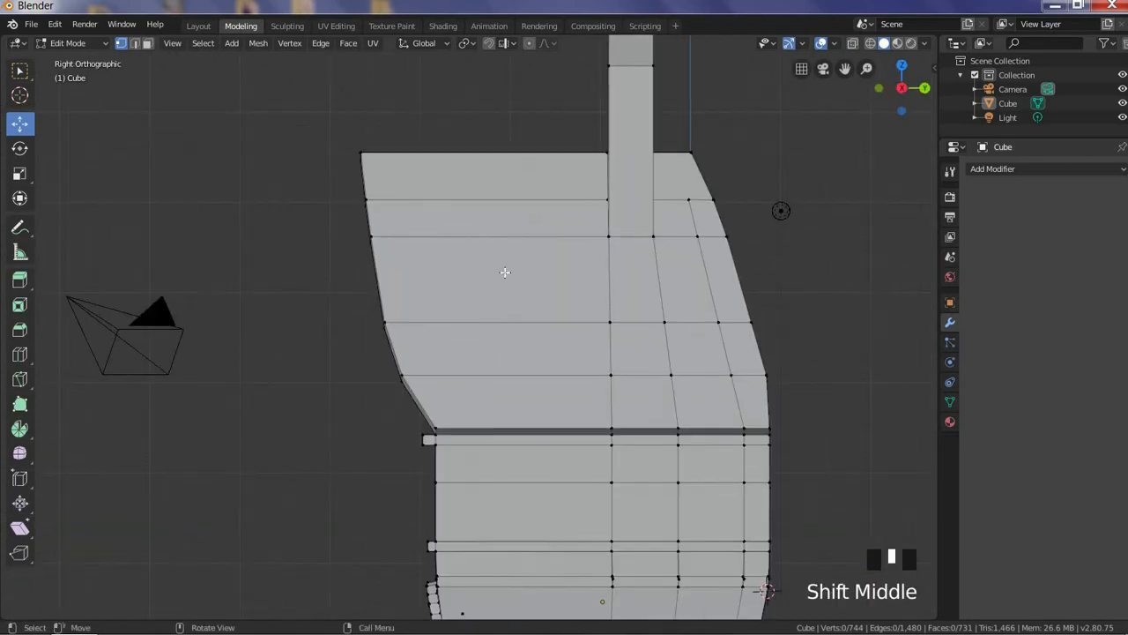
# In wireframe, select all front roof vertices above the eaves and move them farther outward along Y
pyautogui.click(871, 44)
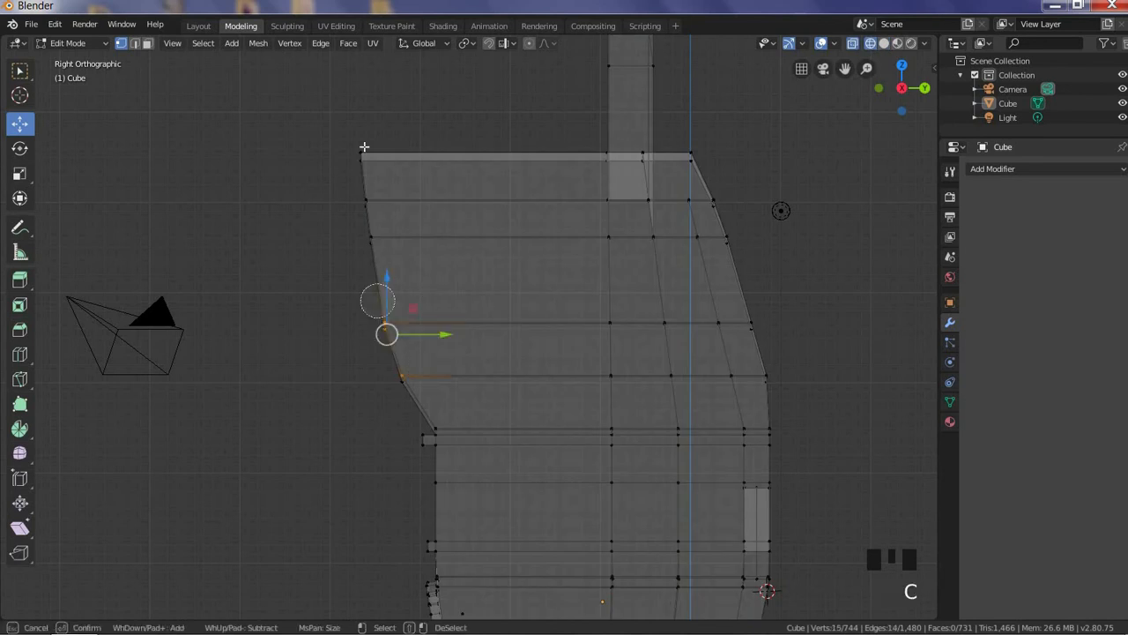
pyautogui.moveTo(394, 359); pyautogui.dragTo(371, 204)
pyautogui.rightClick(370, 204)
pyautogui.rightClick(387, 123)
pyautogui.click(388, 123)
pyautogui.rightClick(371, 210)
pyautogui.click(371, 245)
pyautogui.moveTo(425, 253)
pyautogui.mouseDown()
pyautogui.moveTo(393, 258)
pyautogui.moveTo(407, 253)
pyautogui.mouseUp()
pyautogui.click(231, 165)
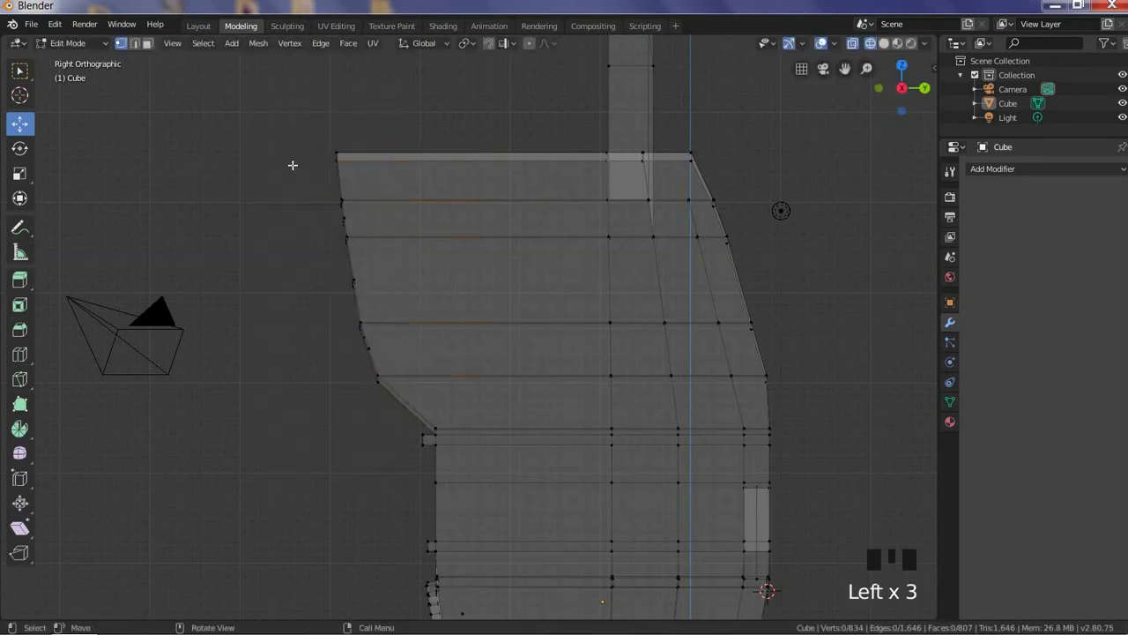
# Move the topmost front roof vertices outward and rotate them about -19.5° so the ridge juts forward
pyautogui.moveTo(398, 201); pyautogui.dragTo(387, 194)
pyautogui.press('r')
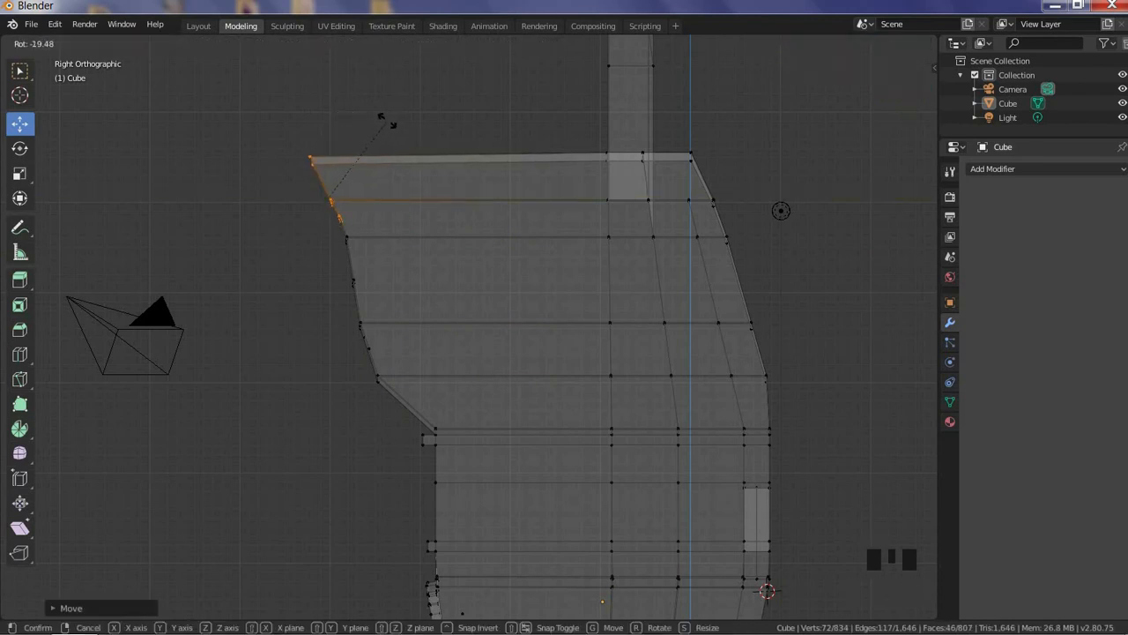
pyautogui.click(387, 121)
pyautogui.click(388, 121)
pyautogui.scroll(1, 421, 339)
pyautogui.scroll(-1, 403, 343)
# Nudge the lowest front roof vertices inward, and move all front roof vertices above the eaves outward along Y
pyautogui.moveTo(415, 344); pyautogui.dragTo(420, 345)
pyautogui.click(641, 379)
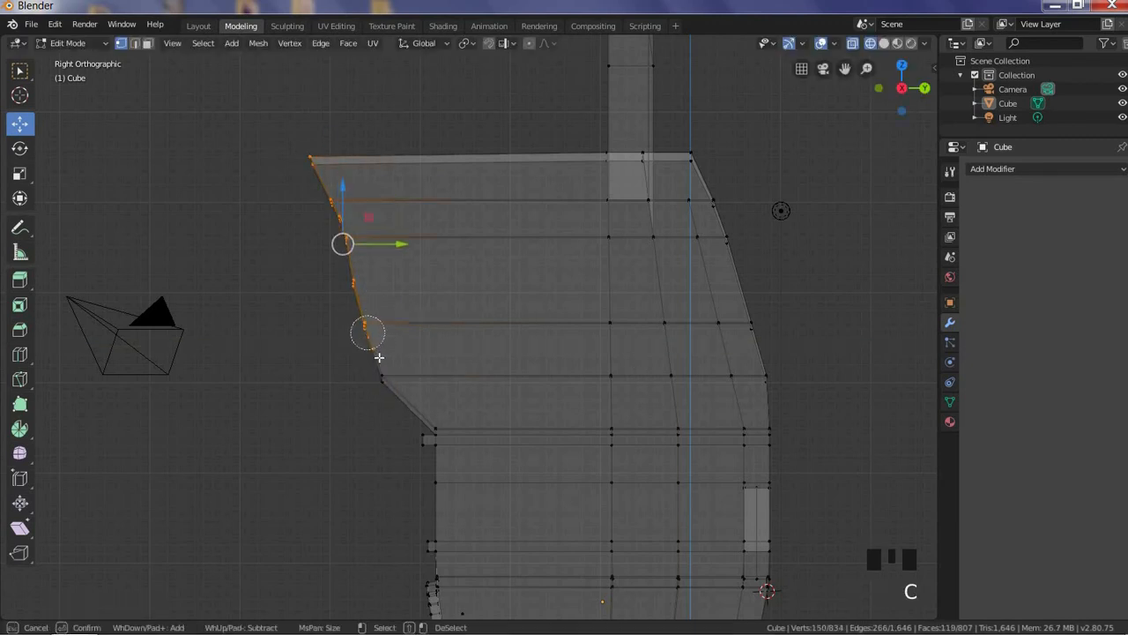
pyautogui.moveTo(404, 253); pyautogui.dragTo(362, 260)
pyautogui.click(347, 460)
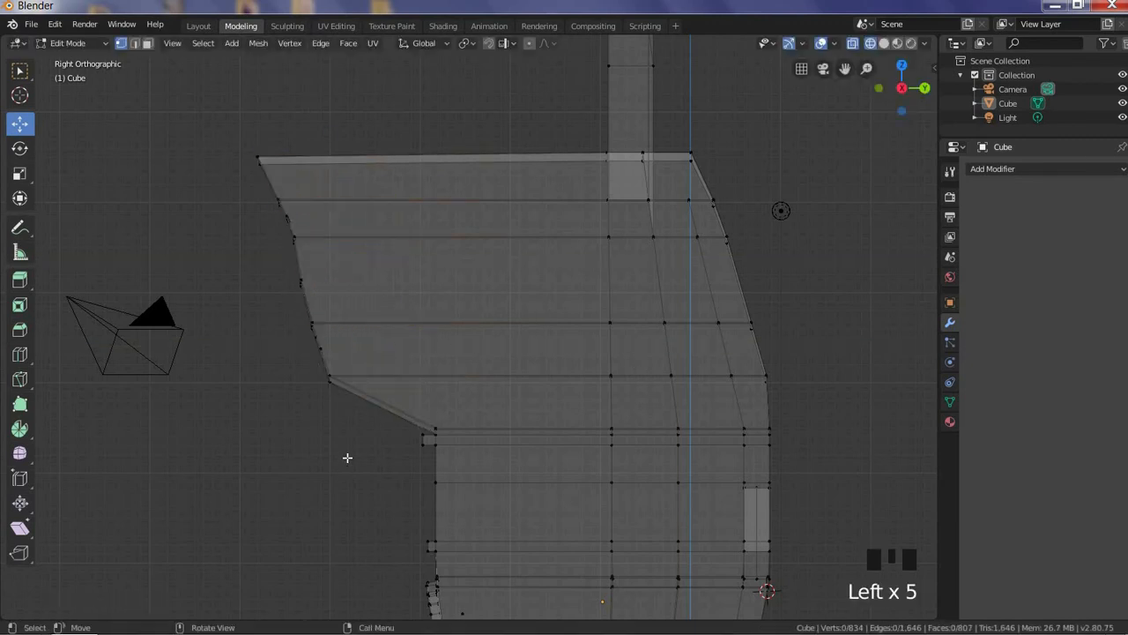
pyautogui.moveTo(384, 377); pyautogui.dragTo(389, 377)
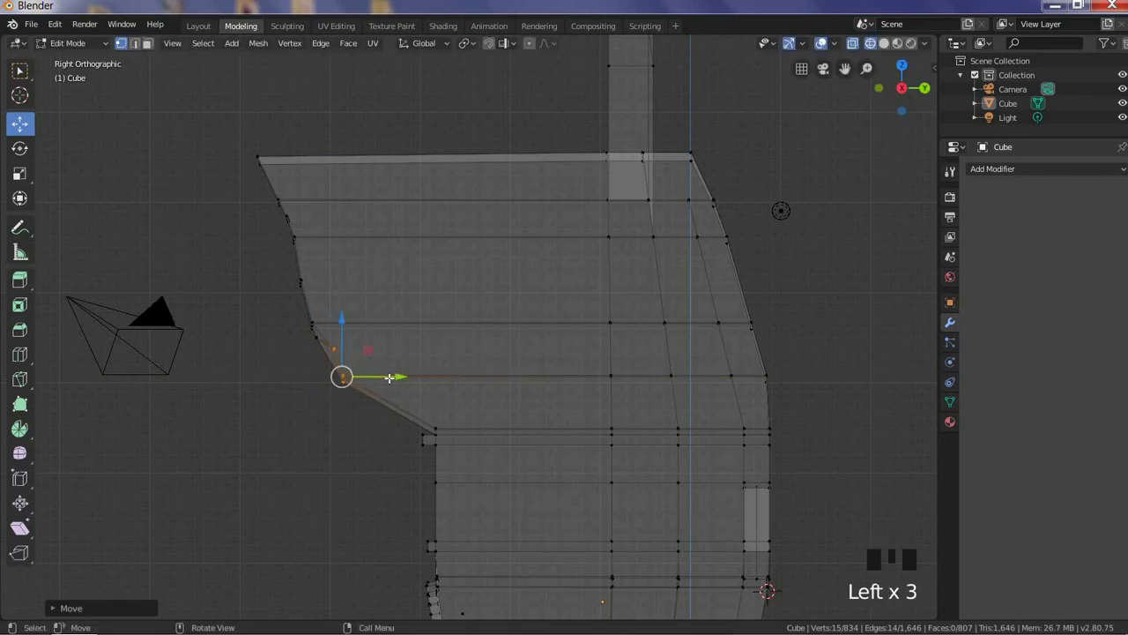
pyautogui.press('r')
pyautogui.rightClick(342, 403)
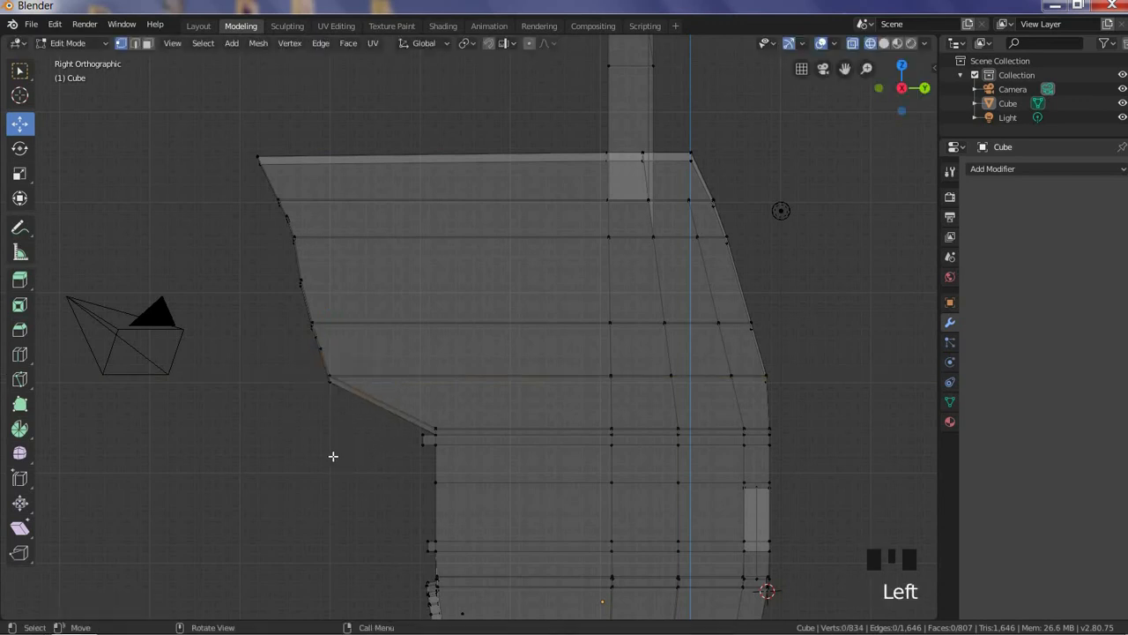
# Rotate the lower front roof vertices to curve them toward the eaves, and move the upper rear roof vertices outward along Y
pyautogui.press('r')
pyautogui.click(387, 347)
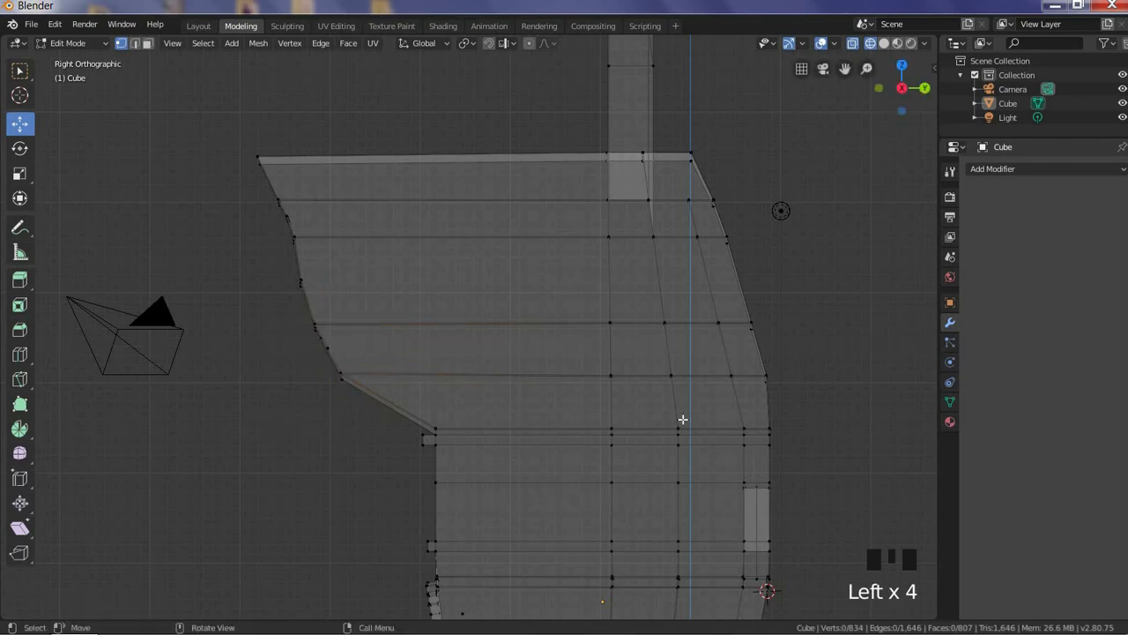
pyautogui.keyDown('shift'); pyautogui.moveTo(799, 344); pyautogui.dragTo(558, 277, button='middle'); pyautogui.keyUp('shift')
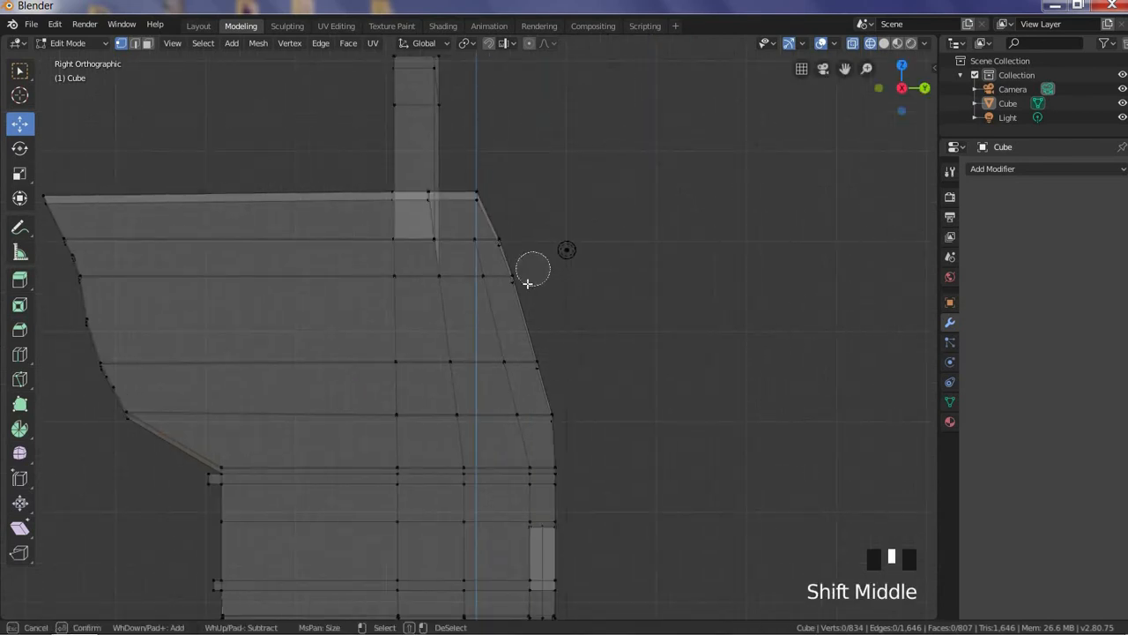
pyautogui.moveTo(561, 230); pyautogui.dragTo(577, 232)
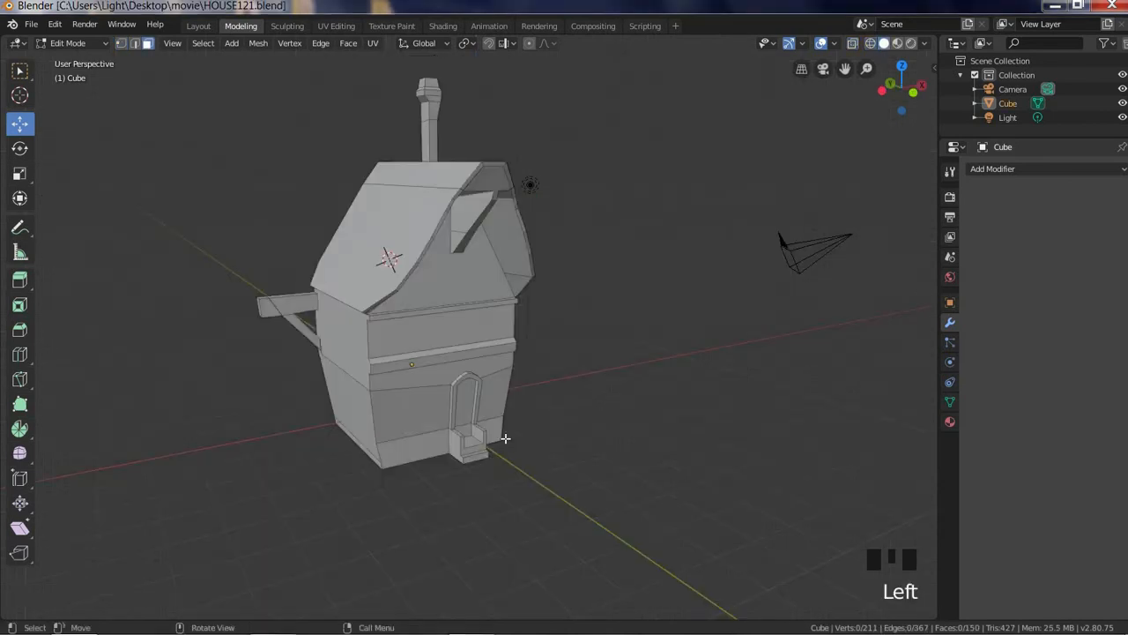
# Select the whole house mesh and raise it above the ground along Z
pyautogui.keyDown('shift'); pyautogui.moveTo(528, 185); pyautogui.dragTo(485, 421, button='middle'); pyautogui.keyUp('shift')
pyautogui.press('a')
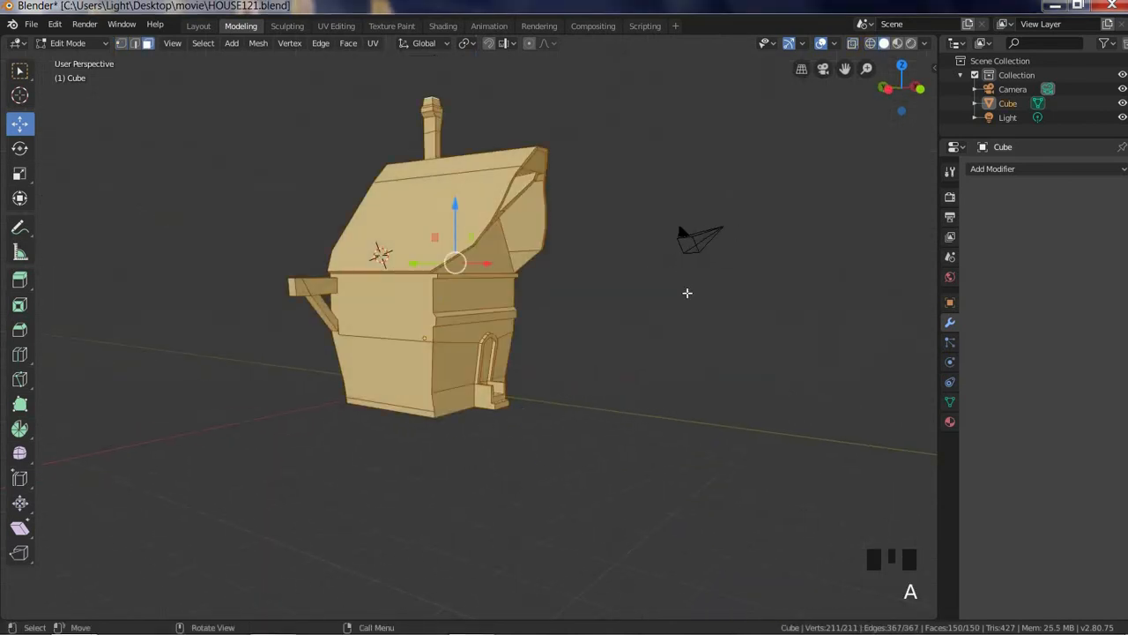
pyautogui.keyDown('shift'); pyautogui.moveTo(558, 87); pyautogui.dragTo(567, 232, button='middle'); pyautogui.keyUp('shift')
pyautogui.keyDown('shift'); pyautogui.moveTo(602, 325); pyautogui.dragTo(649, 206, button='middle'); pyautogui.keyUp('shift')
pyautogui.click(516, 236)
pyautogui.click(697, 427)
pyautogui.moveTo(697, 428); pyautogui.dragTo(664, 451, button='middle')
# Return to Object Mode and move the whole house object farther up
pyautogui.press('a')
pyautogui.press('Tab')
pyautogui.press('Tab')
pyautogui.click(672, 340)
pyautogui.press('Tab')
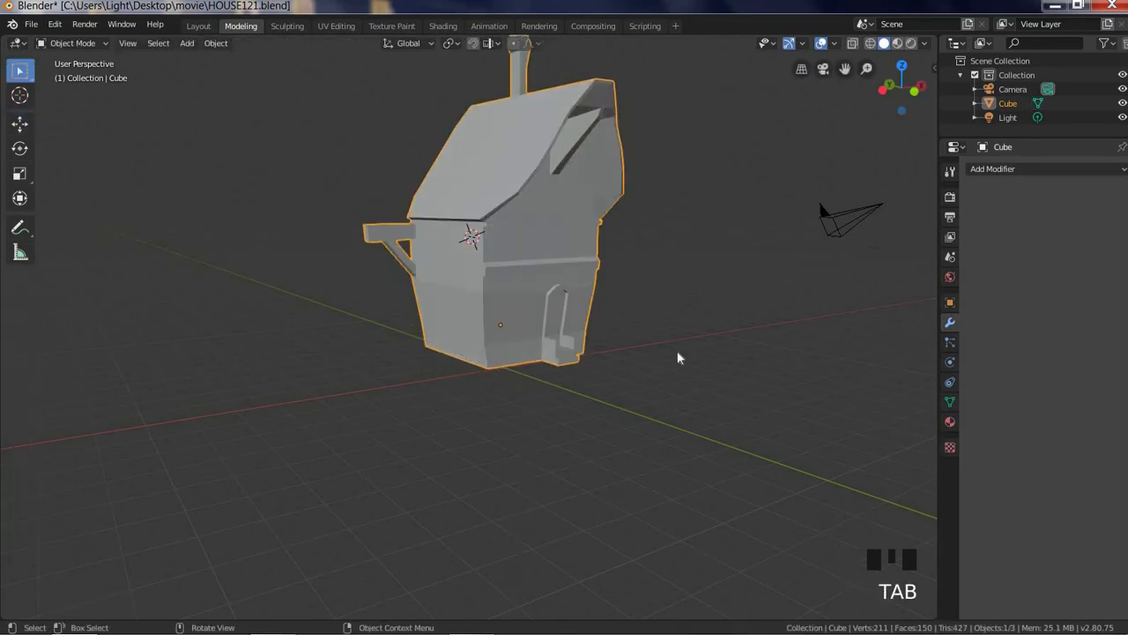
pyautogui.click(702, 365)
pyautogui.moveTo(520, 353); pyautogui.dragTo(511, 180, button='middle')
pyautogui.press('Tab')
pyautogui.press('Tab')
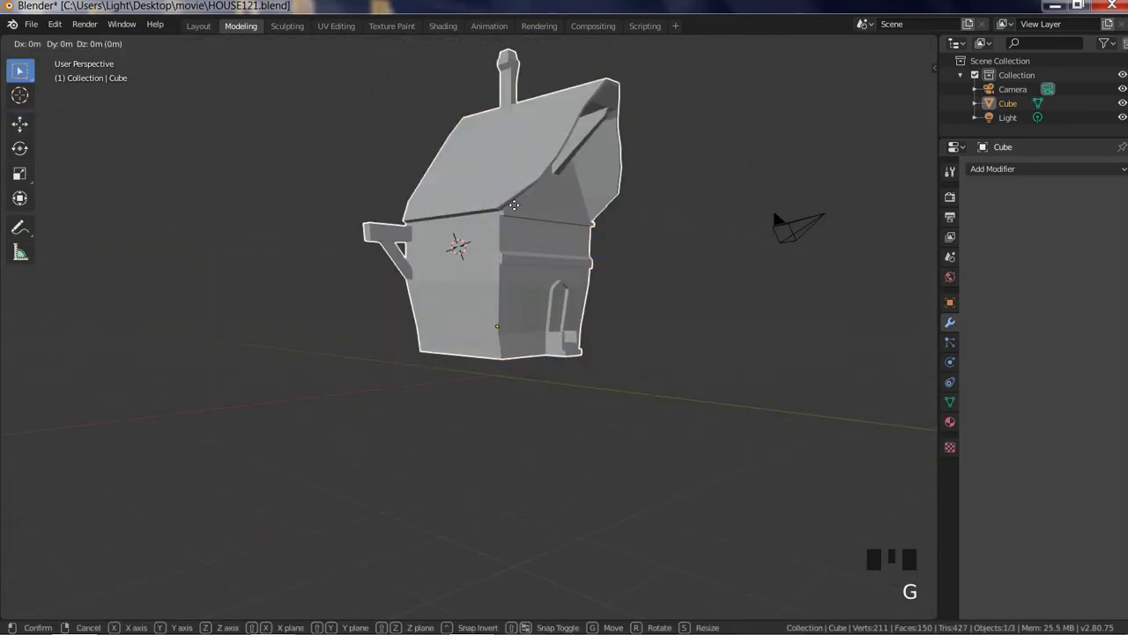
pyautogui.press('g')
pyautogui.click(514, 176)
pyautogui.click(723, 364)
# Add a new cube and move it directly beneath the house as a ground block
pyautogui.moveTo(554, 389); pyautogui.dragTo(520, 391, button='middle')
pyautogui.hotkey('shift', 'a')
pyautogui.moveTo(476, 359)
pyautogui.click(569, 373)
pyautogui.press('g')
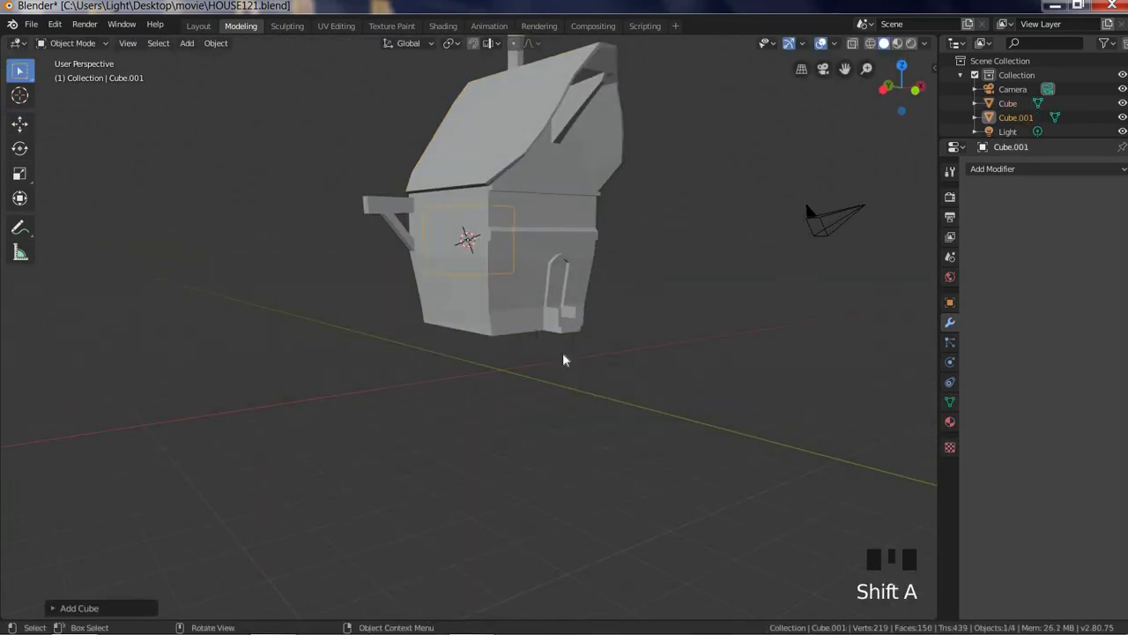
pyautogui.click(591, 456)
pyautogui.moveTo(592, 456); pyautogui.dragTo(591, 348, button='middle')
pyautogui.press('g')
pyautogui.click(541, 398)
# Edit the new cube and raise its top face along Z toward the base of the house
pyautogui.press('Tab')
pyautogui.scroll(2, 599, 392)
pyautogui.moveTo(240, 304); pyautogui.dragTo(398, 295, button='middle')
pyautogui.click(433, 336)
pyautogui.moveTo(427, 284); pyautogui.dragTo(428, 266)
pyautogui.moveTo(582, 335); pyautogui.dragTo(513, 357, button='middle')
# Extend the ground block's front face forward along Y beyond the doorstep
pyautogui.click(494, 362)
pyautogui.moveTo(454, 368); pyautogui.dragTo(664, 380)
pyautogui.moveTo(664, 380); pyautogui.dragTo(625, 389, button='middle')
pyautogui.keyDown('shift'); pyautogui.moveTo(626, 390); pyautogui.dragTo(563, 414, button='middle'); pyautogui.keyUp('shift')
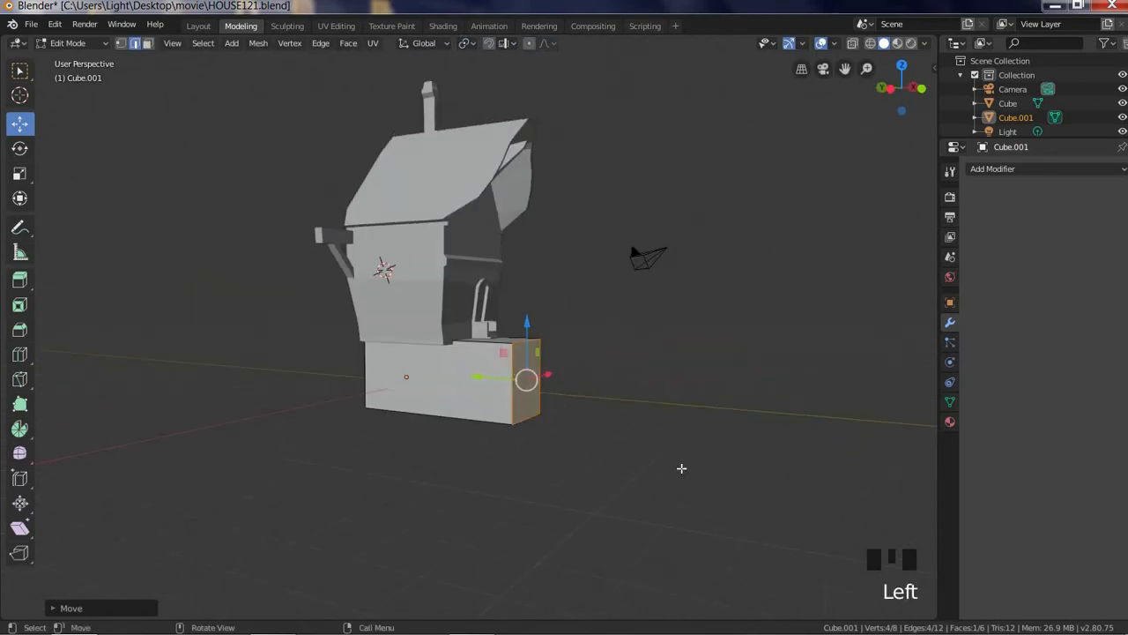
# Lower the ground block's top front edge along Z to form a slope
pyautogui.click(134, 44)
pyautogui.scroll(1, 549, 345)
pyautogui.click(548, 345)
pyautogui.moveTo(544, 309); pyautogui.dragTo(549, 326)
pyautogui.scroll(2, 551, 326)
pyautogui.scroll(-1, 577, 332)
# Add a loop cut across the ground block below the house front and raise its top edge along Z
pyautogui.moveTo(577, 332); pyautogui.dragTo(564, 450, button='middle')
pyautogui.scroll(2, 529, 432)
pyautogui.hotkey('ctrl', 'r')
pyautogui.click(490, 428)
pyautogui.click(467, 368)
pyautogui.moveTo(564, 379); pyautogui.dragTo(502, 387, button='middle')
pyautogui.moveTo(461, 310); pyautogui.dragTo(460, 295)
pyautogui.moveTo(582, 423); pyautogui.dragTo(652, 423, button='middle')
pyautogui.scroll(1, 576, 438)
# Widen the ground block by moving the two side faces on each side outward along X
pyautogui.moveTo(414, 406); pyautogui.dragTo(517, 409, button='middle')
pyautogui.click(518, 408)
pyautogui.keyDown('shift'); pyautogui.click(553, 402); pyautogui.keyUp('shift')
pyautogui.moveTo(474, 409); pyautogui.dragTo(529, 413)
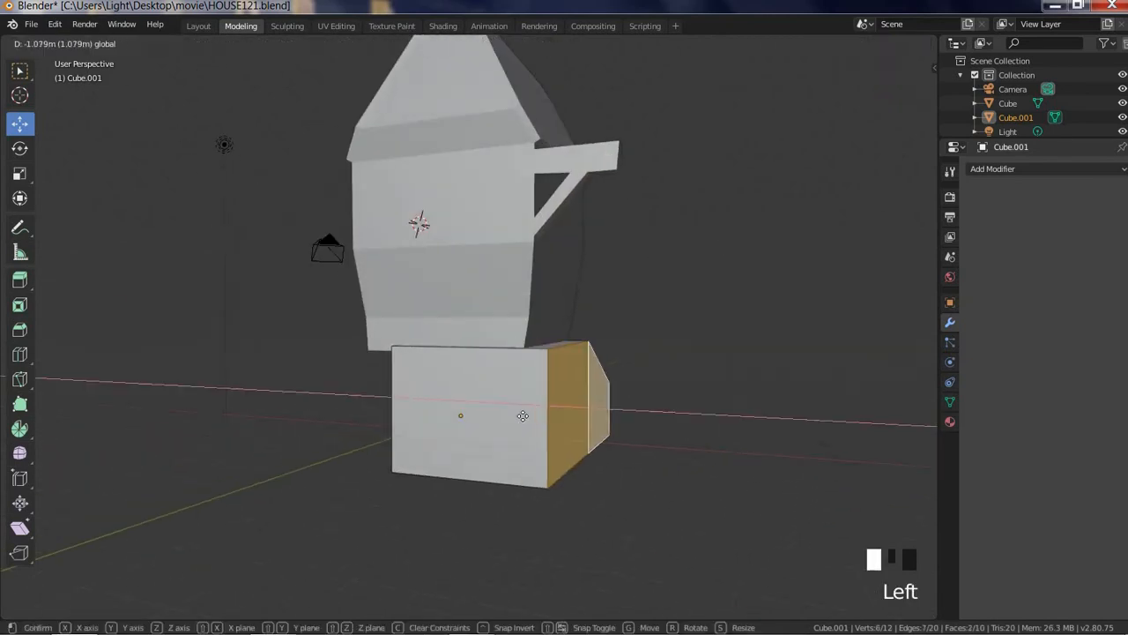
pyautogui.moveTo(531, 413); pyautogui.dragTo(722, 407, button='middle')
pyautogui.click(498, 393)
pyautogui.keyDown('shift'); pyautogui.click(432, 393); pyautogui.keyUp('shift')
pyautogui.moveTo(432, 393); pyautogui.dragTo(335, 388, button='middle')
pyautogui.moveTo(380, 396); pyautogui.dragTo(328, 380)
pyautogui.moveTo(328, 380); pyautogui.dragTo(585, 470, button='middle')
# Extrude the ground block's front face forward along Y and lower the new section's front top edge
pyautogui.click(680, 463)
pyautogui.moveTo(680, 462); pyautogui.dragTo(548, 460, button='middle')
pyautogui.scroll(1, 642, 432)
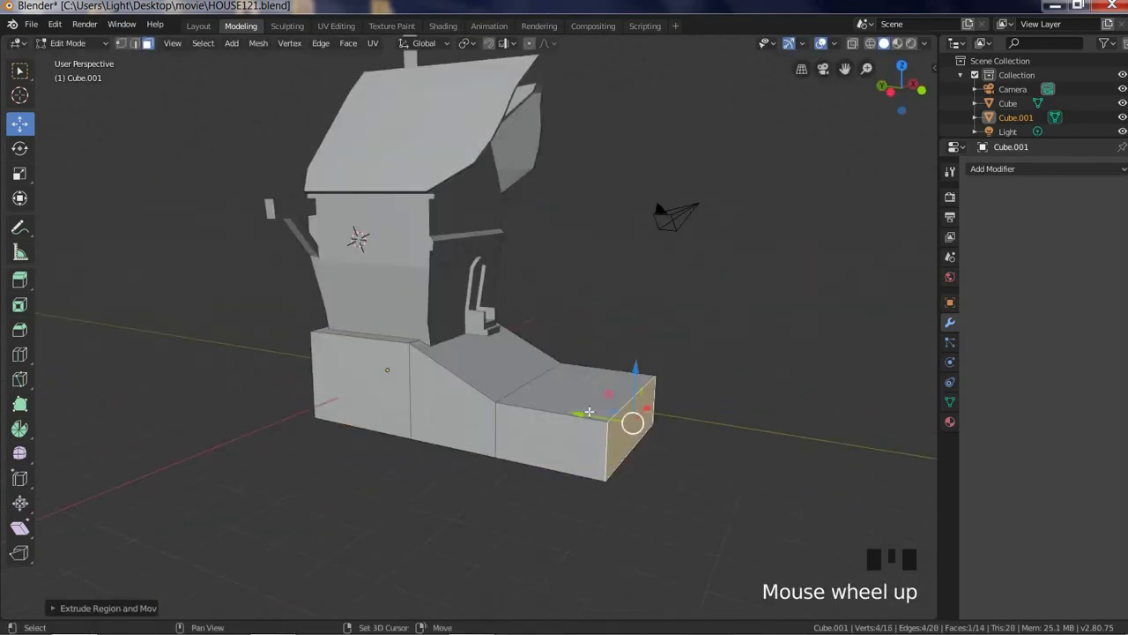
pyautogui.scroll(-2, 652, 423)
pyautogui.scroll(5, 617, 410)
pyautogui.moveTo(476, 395); pyautogui.dragTo(553, 397, button='middle')
pyautogui.scroll(-2, 561, 402)
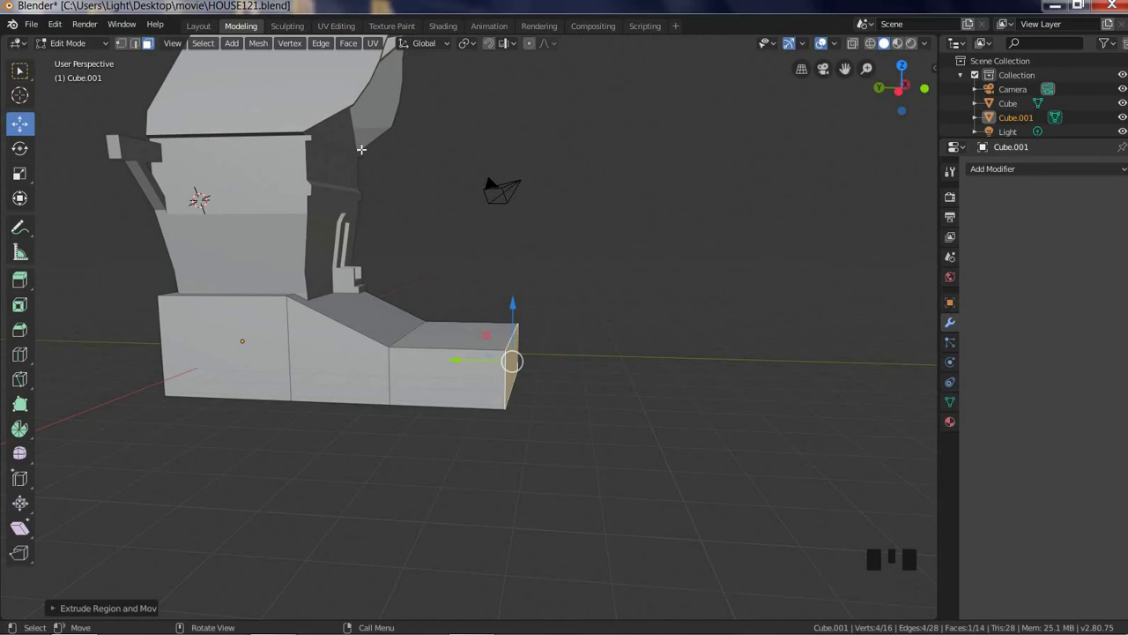
pyautogui.moveTo(511, 287); pyautogui.dragTo(518, 318)
pyautogui.moveTo(519, 318); pyautogui.dragTo(436, 363, button='middle')
pyautogui.keyDown('shift'); pyautogui.moveTo(436, 363); pyautogui.dragTo(457, 350, button='middle'); pyautogui.keyUp('shift')
# Extrude the side faces of the ground block's low front part outward on both sides to form wings
pyautogui.moveTo(319, 394); pyautogui.dragTo(491, 368, button='middle')
pyautogui.click(372, 339)
pyautogui.click(147, 43)
pyautogui.click(376, 342)
pyautogui.scroll(-1, 396, 352)
pyautogui.click(403, 401)
pyautogui.moveTo(404, 401); pyautogui.dragTo(557, 379, button='middle')
pyautogui.scroll(1, 392, 370)
pyautogui.click(401, 348)
pyautogui.moveTo(443, 374); pyautogui.dragTo(577, 399, button='middle')
pyautogui.press('e')
pyautogui.click(481, 382)
pyautogui.scroll(-4, 458, 381)
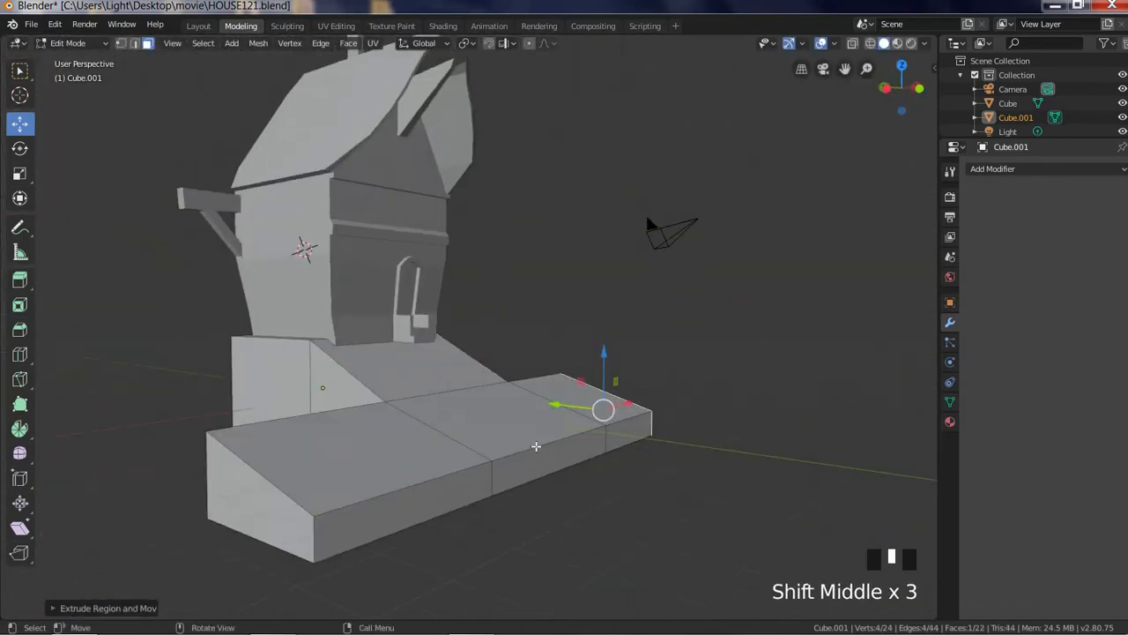
# Lower the side wing's high rear corner along Z and raise a neighbouring vertex to even out the slope
pyautogui.moveTo(305, 390); pyautogui.dragTo(306, 435)
pyautogui.click(534, 378)
pyautogui.moveTo(491, 472); pyautogui.dragTo(331, 462, button='middle')
pyautogui.click(121, 43)
pyautogui.click(388, 446)
pyautogui.moveTo(387, 398); pyautogui.dragTo(389, 357)
pyautogui.moveTo(282, 436); pyautogui.dragTo(379, 444, button='middle')
# Raise one top vertex of the ground block slightly along Z and lower another vertex on its front part
pyautogui.scroll(-3, 379, 444)
pyautogui.moveTo(423, 348); pyautogui.dragTo(350, 361, button='middle')
pyautogui.moveTo(337, 299); pyautogui.dragTo(338, 278)
pyautogui.scroll(-4, 552, 358)
pyautogui.moveTo(551, 354); pyautogui.dragTo(406, 328, button='middle')
pyautogui.scroll(2, 368, 232)
pyautogui.click(121, 43)
pyautogui.moveTo(458, 370); pyautogui.dragTo(454, 348, button='middle')
pyautogui.click(523, 359)
pyautogui.moveTo(523, 305); pyautogui.dragTo(527, 344)
# Add a horizontal loop cut around the ground block and slide it down towards its base
pyautogui.scroll(-4, 493, 379)
pyautogui.moveTo(454, 388); pyautogui.dragTo(494, 385, button='middle')
pyautogui.moveTo(423, 432)
pyautogui.mouseDown(button='middle')
pyautogui.moveTo(491, 435)
pyautogui.moveTo(414, 432)
pyautogui.mouseUp(button='middle')
pyautogui.scroll(2, 411, 432)
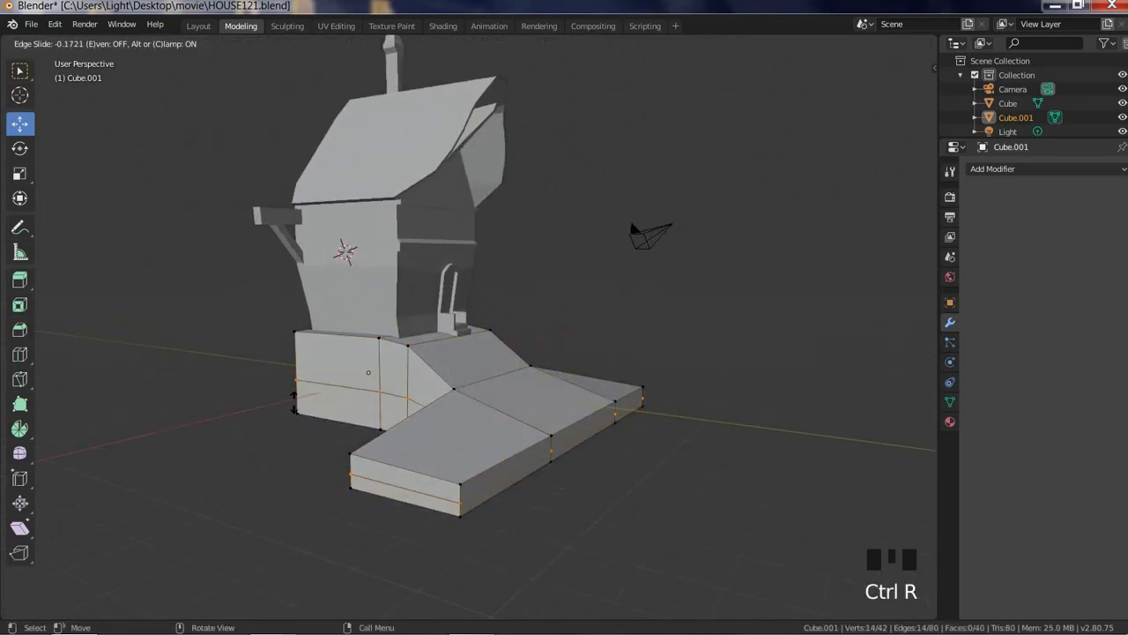
pyautogui.click(293, 409)
pyautogui.scroll(2, 490, 425)
pyautogui.moveTo(465, 433); pyautogui.dragTo(521, 456, button='middle')
pyautogui.scroll(1, 518, 454)
# Extrude the low face of the ground block beneath the house outward into a flat slab
pyautogui.keyDown('alt'); pyautogui.click(448, 430); pyautogui.keyUp('alt')
pyautogui.keyDown('alt'); pyautogui.click(448, 430); pyautogui.keyUp('alt')
pyautogui.keyDown('alt'); pyautogui.click(447, 430); pyautogui.keyUp('alt')
pyautogui.scroll(2, 555, 447)
pyautogui.hotkey('ctrl', 'z')
pyautogui.scroll(1, 700, 438)
pyautogui.click(451, 443)
pyautogui.moveTo(537, 447); pyautogui.dragTo(527, 526, button='middle')
pyautogui.press('e')
pyautogui.click(256, 531)
# Extrude another low face of the ground block outward in two successive sections to enlarge the slab
pyautogui.click(442, 476)
pyautogui.scroll(2, 584, 461)
pyautogui.scroll(-2, 476, 415)
pyautogui.moveTo(476, 415); pyautogui.dragTo(490, 432, button='middle')
pyautogui.press('e')
pyautogui.click(579, 441)
pyautogui.press('e')
pyautogui.click(890, 445)
# Extrude an outer face of the ground outward to form a further low section
pyautogui.moveTo(390, 461); pyautogui.dragTo(564, 445, button='middle')
pyautogui.keyDown('shift'); pyautogui.moveTo(494, 423); pyautogui.dragTo(432, 380, button='middle'); pyautogui.keyUp('shift')
pyautogui.click(433, 380)
pyautogui.scroll(-4, 489, 455)
pyautogui.press('e')
pyautogui.click(737, 484)
pyautogui.moveTo(738, 483); pyautogui.dragTo(548, 444, button='middle')
pyautogui.scroll(1, 455, 411)
# Scale, shift and rotate the outer end face of the ground section to angle its tip
pyautogui.click(631, 489)
pyautogui.moveTo(631, 490); pyautogui.dragTo(597, 444, button='middle')
pyautogui.scroll(1, 596, 443)
pyautogui.press('s')
pyautogui.click(544, 455)
pyautogui.moveTo(471, 473); pyautogui.dragTo(446, 484)
pyautogui.press('r')
pyautogui.click(515, 490)
# Nudge the end face of the ground section and extrude one more section outward
pyautogui.moveTo(515, 490); pyautogui.dragTo(414, 494, button='middle')
pyautogui.scroll(2, 415, 494)
pyautogui.moveTo(201, 457); pyautogui.dragTo(241, 435)
pyautogui.moveTo(352, 493); pyautogui.dragTo(529, 450, button='middle')
pyautogui.keyDown('shift'); pyautogui.moveTo(529, 450); pyautogui.dragTo(659, 499, button='middle'); pyautogui.keyUp('shift')
pyautogui.press('e')
pyautogui.click(731, 453)
pyautogui.moveTo(731, 453); pyautogui.dragTo(494, 454, button='middle')
pyautogui.scroll(2, 549, 446)
pyautogui.scroll(1, 617, 443)
# Lower a selected part of the ground's outer section along Z and clear the selection
pyautogui.keyDown('shift'); pyautogui.moveTo(352, 441); pyautogui.dragTo(451, 443, button='middle'); pyautogui.keyUp('shift')
pyautogui.keyDown('shift'); pyautogui.moveTo(260, 535); pyautogui.dragTo(338, 526, button='middle'); pyautogui.keyUp('shift')
pyautogui.click(423, 551)
pyautogui.moveTo(428, 481); pyautogui.dragTo(427, 504)
pyautogui.click(401, 522)
pyautogui.scroll(-1, 405, 545)
pyautogui.moveTo(404, 545); pyautogui.dragTo(459, 529, button='middle')
pyautogui.scroll(-3, 635, 485)
pyautogui.click(635, 485)
pyautogui.moveTo(635, 486); pyautogui.dragTo(564, 502, button='middle')
pyautogui.scroll(2, 564, 502)
pyautogui.keyDown('shift'); pyautogui.moveTo(600, 511); pyautogui.dragTo(580, 533, button='middle'); pyautogui.keyUp('shift')
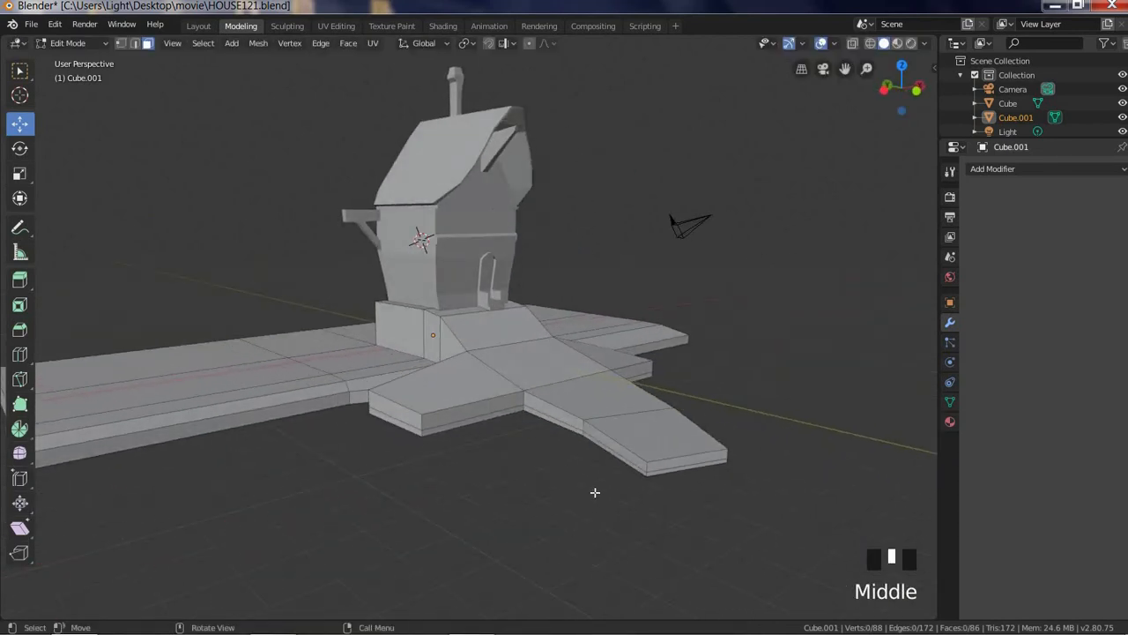
# Select the edges along the foot of the raised block's side and move them to slant the wall
pyautogui.keyDown('shift'); pyautogui.moveTo(637, 480); pyautogui.dragTo(683, 491, button='middle'); pyautogui.keyUp('shift')
pyautogui.scroll(3, 679, 489)
pyautogui.press('2')
pyautogui.keyDown('alt'); pyautogui.click(445, 398); pyautogui.keyUp('alt')
pyautogui.moveTo(445, 398); pyautogui.dragTo(414, 418, button='middle')
pyautogui.moveTo(410, 417); pyautogui.dragTo(454, 415)
pyautogui.moveTo(454, 415); pyautogui.dragTo(426, 367, button='middle')
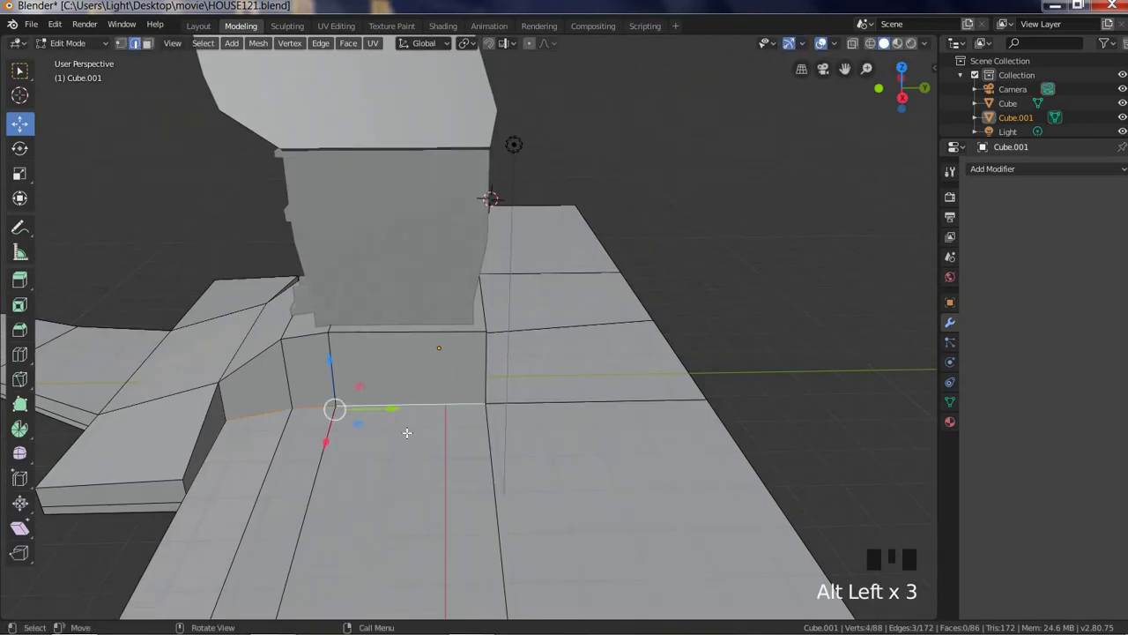
pyautogui.moveTo(366, 405); pyautogui.dragTo(476, 432, button='middle')
pyautogui.moveTo(381, 445); pyautogui.dragTo(397, 456)
pyautogui.scroll(-4, 440, 449)
pyautogui.moveTo(441, 450); pyautogui.dragTo(353, 440, button='middle')
pyautogui.scroll(3, 564, 440)
# Shift a single edge of the ground beside the raised block slightly, undoing the first oversized move
pyautogui.click(388, 400)
pyautogui.scroll(-4, 449, 450)
pyautogui.moveTo(396, 363); pyautogui.dragTo(352, 326)
pyautogui.hotkey('ctrl', 'z')
pyautogui.scroll(3, 297, 284)
pyautogui.moveTo(432, 408); pyautogui.dragTo(450, 411)
# Select further ground edges near the raised block together and move them slightly to even out the shape
pyautogui.click(727, 361)
pyautogui.moveTo(450, 410); pyautogui.dragTo(467, 370, button='middle')
pyautogui.keyDown('shift'); pyautogui.click(509, 363); pyautogui.keyUp('shift')
pyautogui.moveTo(534, 377); pyautogui.dragTo(545, 384)
pyautogui.scroll(-4, 529, 396)
pyautogui.moveTo(370, 388); pyautogui.dragTo(551, 388, button='middle')
pyautogui.scroll(3, 551, 387)
pyautogui.keyDown('shift'); pyautogui.moveTo(551, 388); pyautogui.dragTo(554, 423, button='middle'); pyautogui.keyUp('shift')
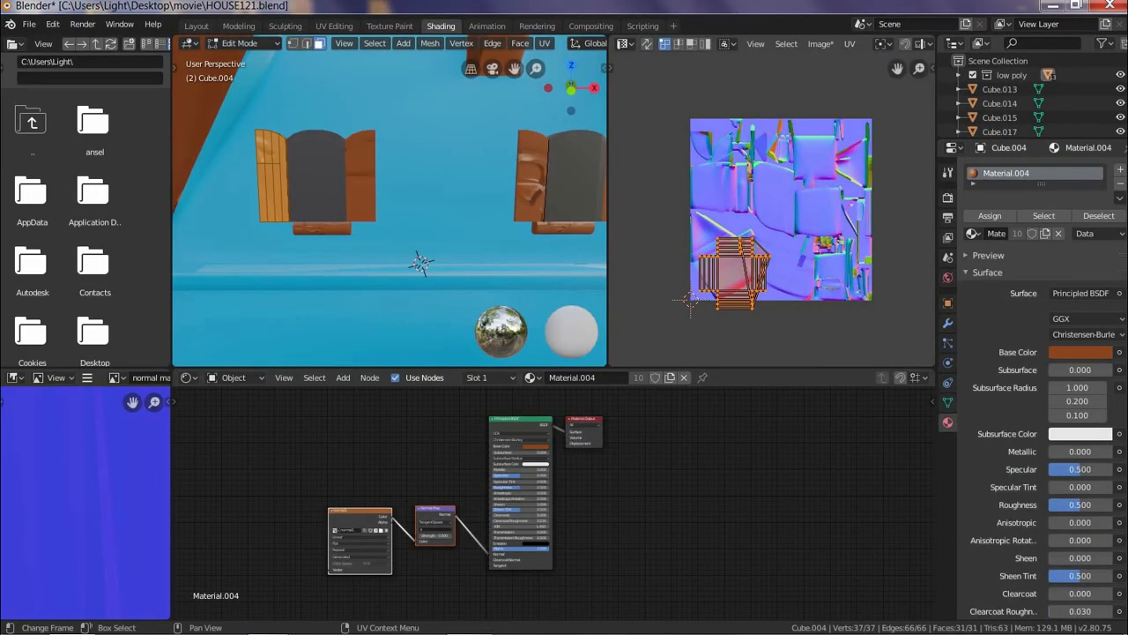
# Scale the UVs of the first front window's left shutter and place them over a smooth patch of the normal map
pyautogui.press('s')
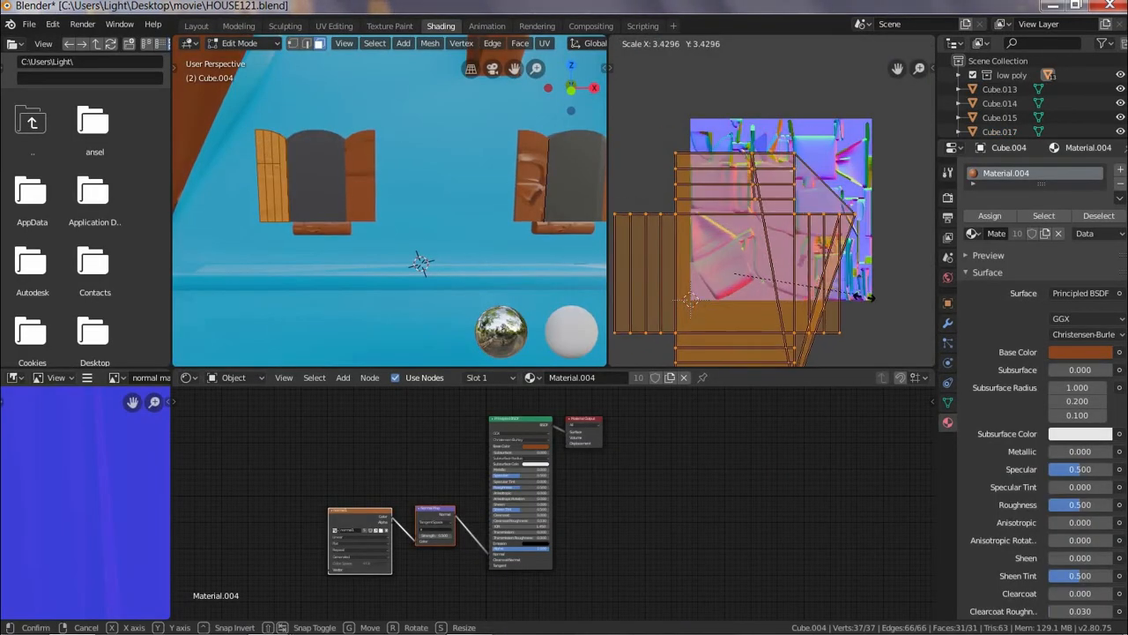
pyautogui.click(816, 303)
pyautogui.press('g')
pyautogui.click(897, 141)
pyautogui.press('s')
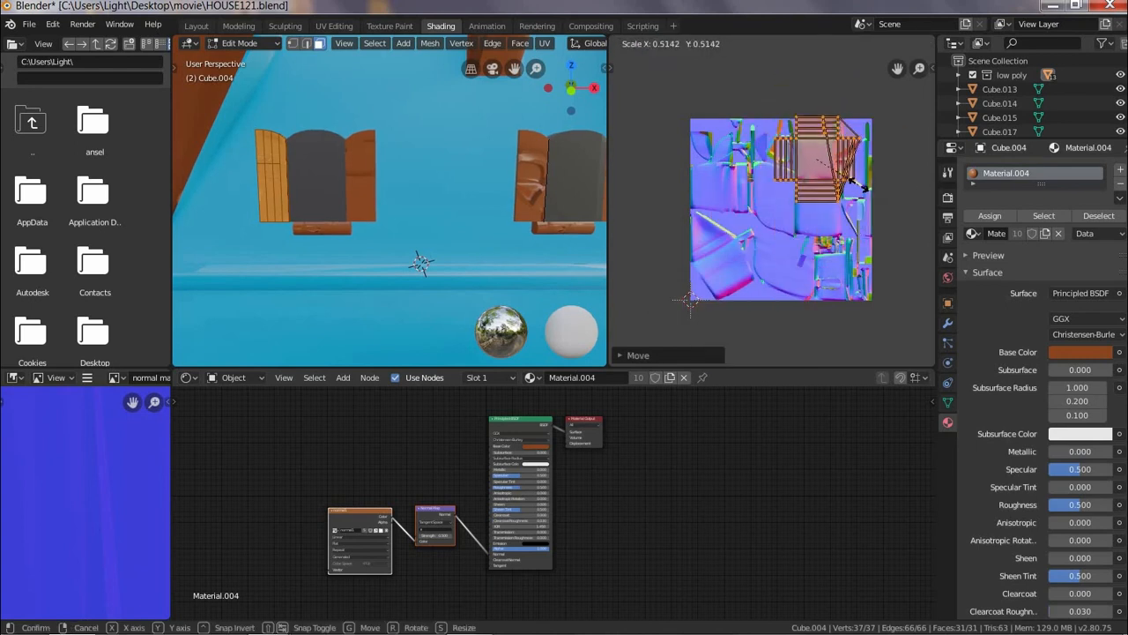
pyautogui.scroll(4, 855, 185)
pyautogui.press('g')
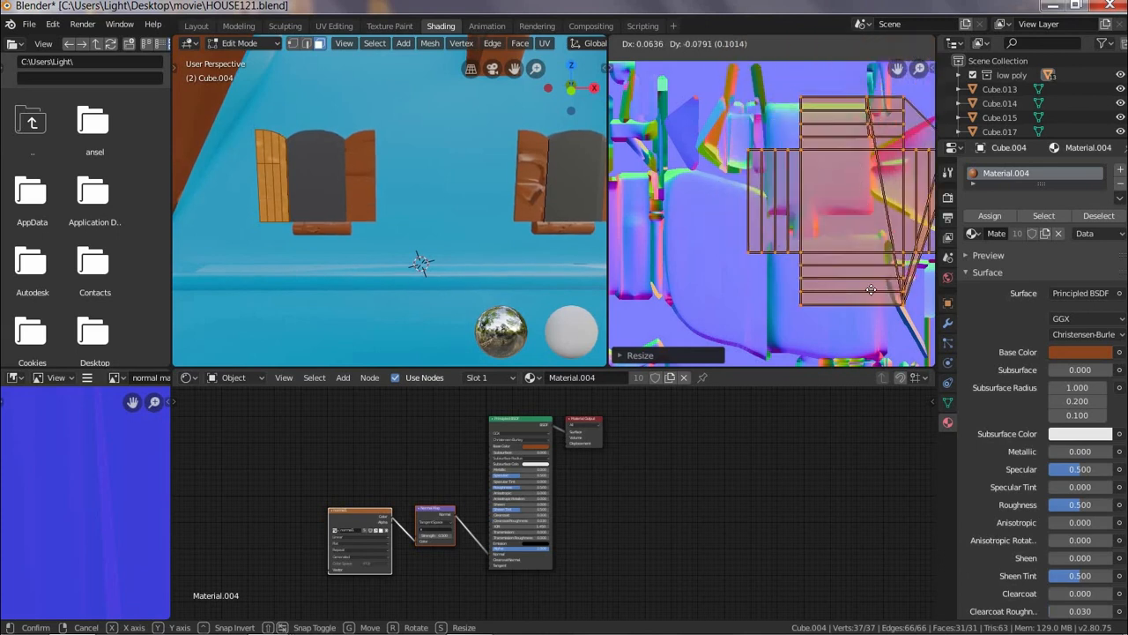
pyautogui.click(763, 264)
pyautogui.click(779, 264)
pyautogui.press('Tab')
# Examine the normal-map shading on the front window shutters from several angles
pyautogui.scroll(-3, 388, 212)
pyautogui.scroll(3, 363, 213)
pyautogui.moveTo(363, 213); pyautogui.dragTo(528, 189, button='middle')
pyautogui.scroll(2, 407, 213)
pyautogui.scroll(-4, 406, 213)
pyautogui.scroll(3, 470, 147)
pyautogui.scroll(-2, 770, 211)
pyautogui.scroll(-1, 770, 215)
pyautogui.moveTo(510, 136); pyautogui.dragTo(379, 141, button='middle')
pyautogui.scroll(3, 379, 141)
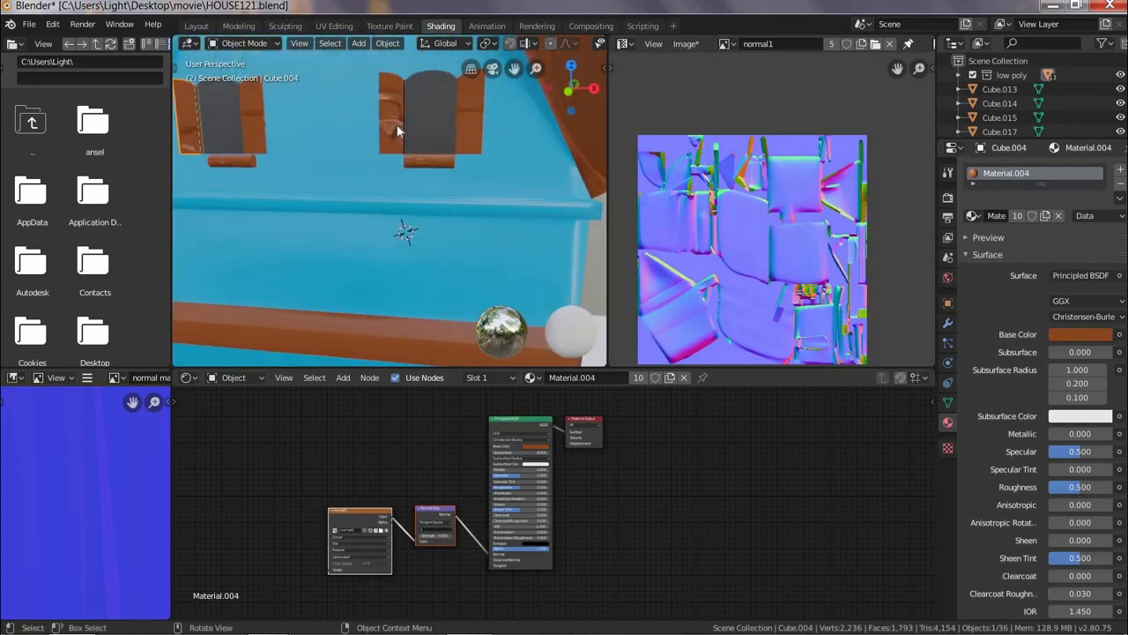
# Shrink the UVs of the second front window's left shutter and reposition them, rotated, on a smooth area of the normal map
pyautogui.press('Tab')
pyautogui.scroll(-1, 800, 253)
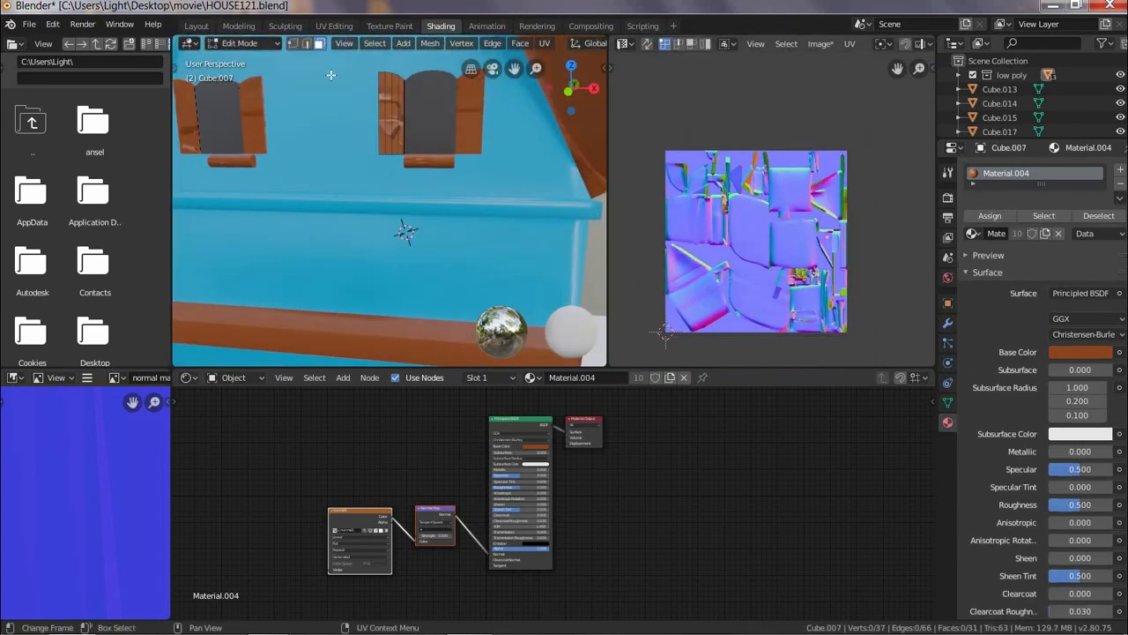
pyautogui.scroll(1, 818, 246)
pyautogui.press('a')
pyautogui.press('s')
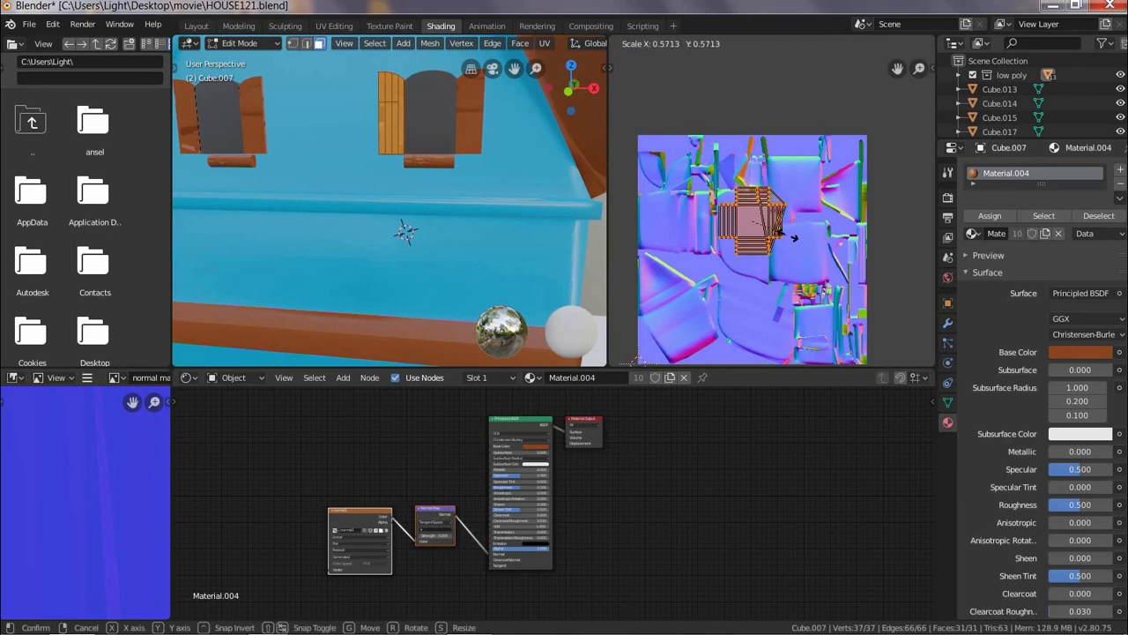
pyautogui.scroll(5, 790, 238)
pyautogui.press('g')
pyautogui.click(888, 216)
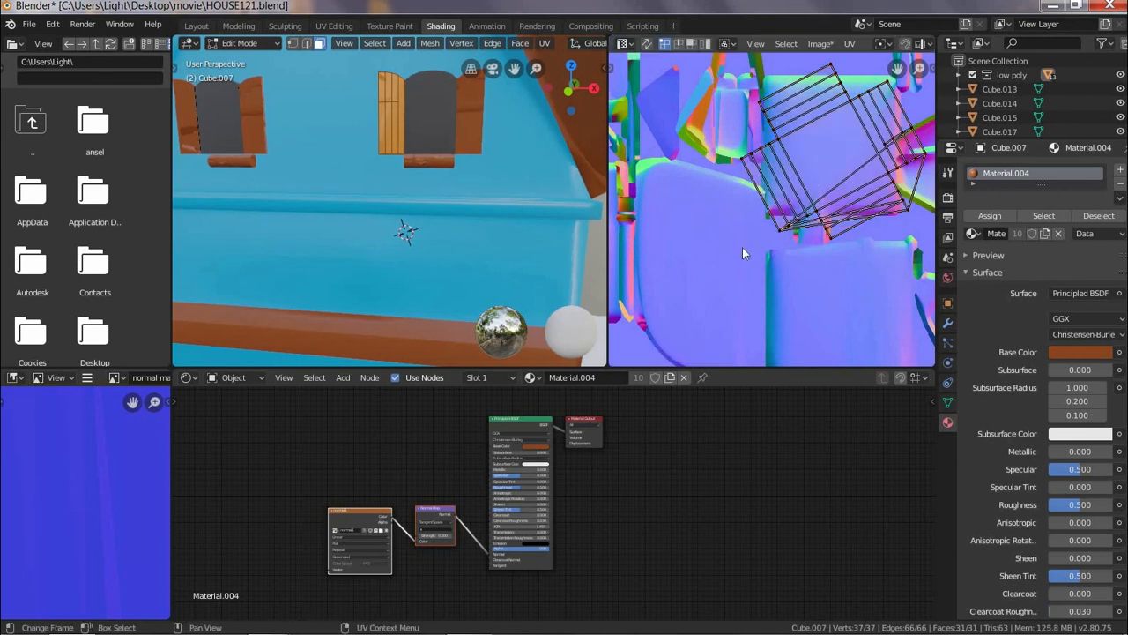
pyautogui.press('Tab')
# Select all UVs of the side window's left shutter and rescale them on the normal map
pyautogui.scroll(-3, 479, 182)
pyautogui.moveTo(481, 183); pyautogui.dragTo(594, 201, button='middle')
pyautogui.scroll(-3, 643, 205)
pyautogui.scroll(-1, 352, 204)
pyautogui.moveTo(344, 203); pyautogui.dragTo(381, 193, button='middle')
pyautogui.scroll(2, 427, 216)
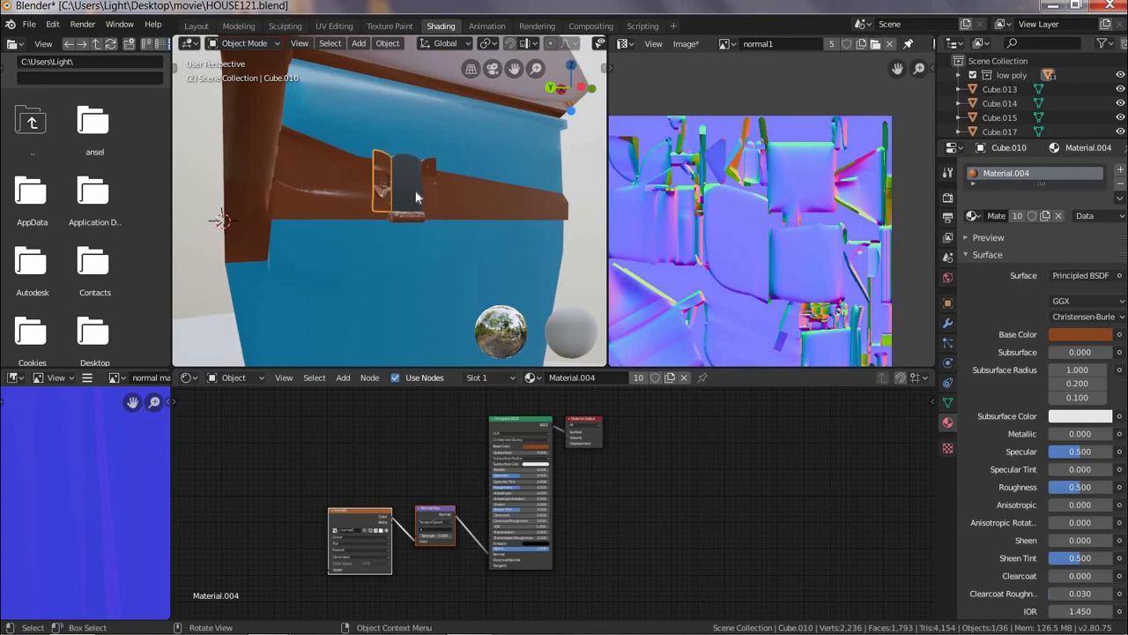
pyautogui.press('Tab')
pyautogui.scroll(1, 820, 253)
pyautogui.press('a')
pyautogui.press('s')
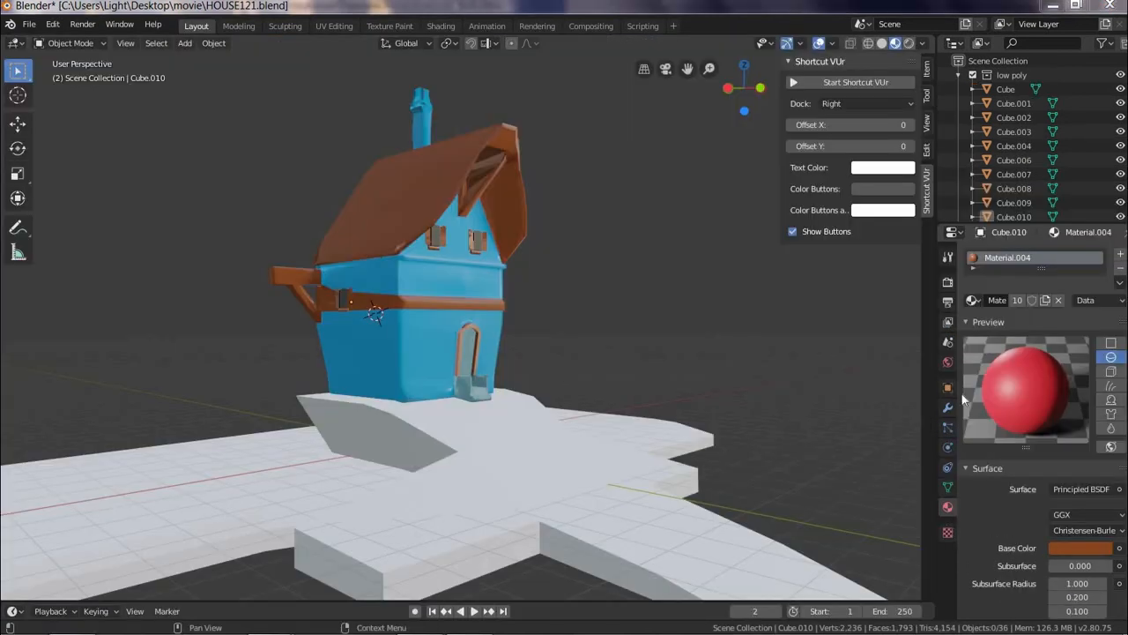
pyautogui.moveTo(690, 373); pyautogui.dragTo(701, 336, button='middle')
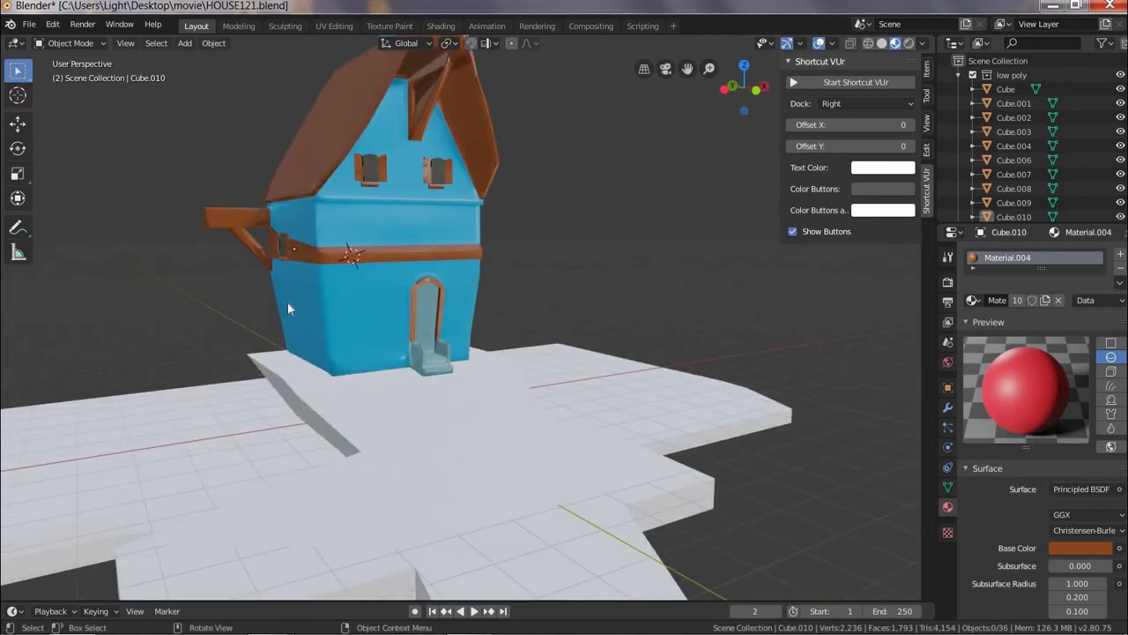
pyautogui.moveTo(287, 302); pyautogui.dragTo(511, 272, button='middle')
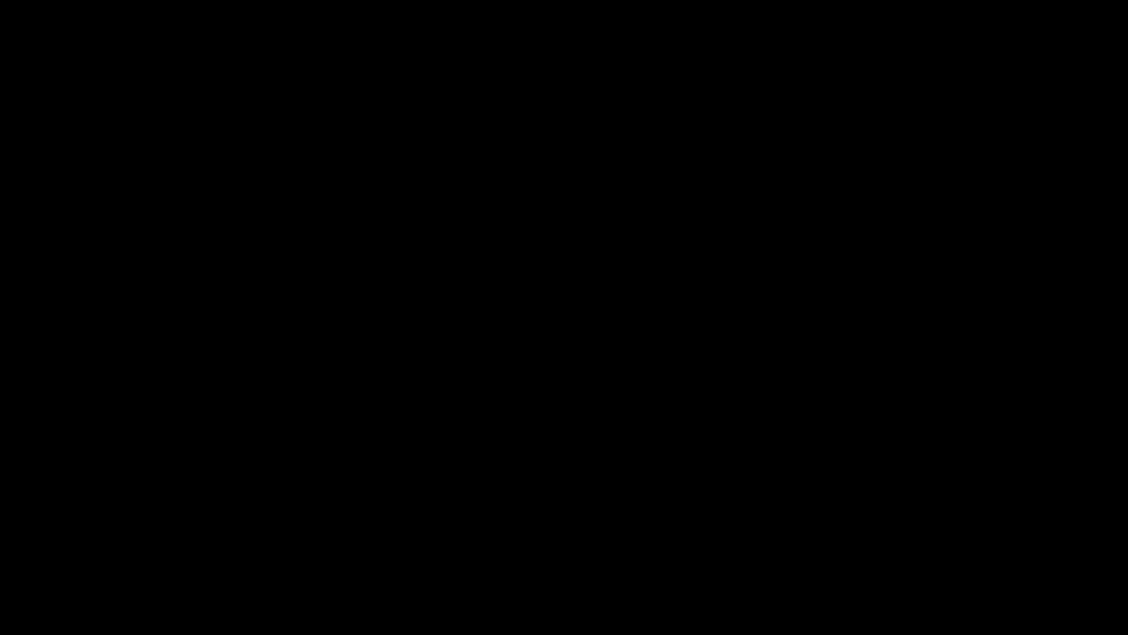